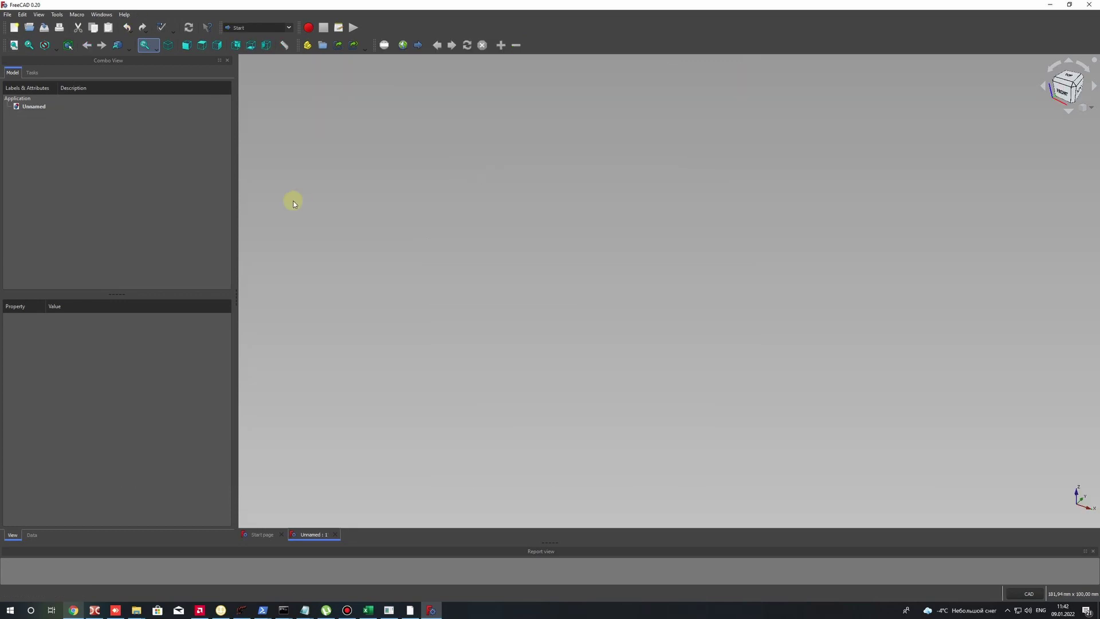
Step: Open the workbench selector in the new empty Unnamed document
{"action": "left_click", "coordinate": [267, 28]}
Step: Switch to the Part Design workbench and create a new Body
{"action": "scroll", "coordinate": [271, 117], "scroll_direction": "up", "scroll_amount": 1}
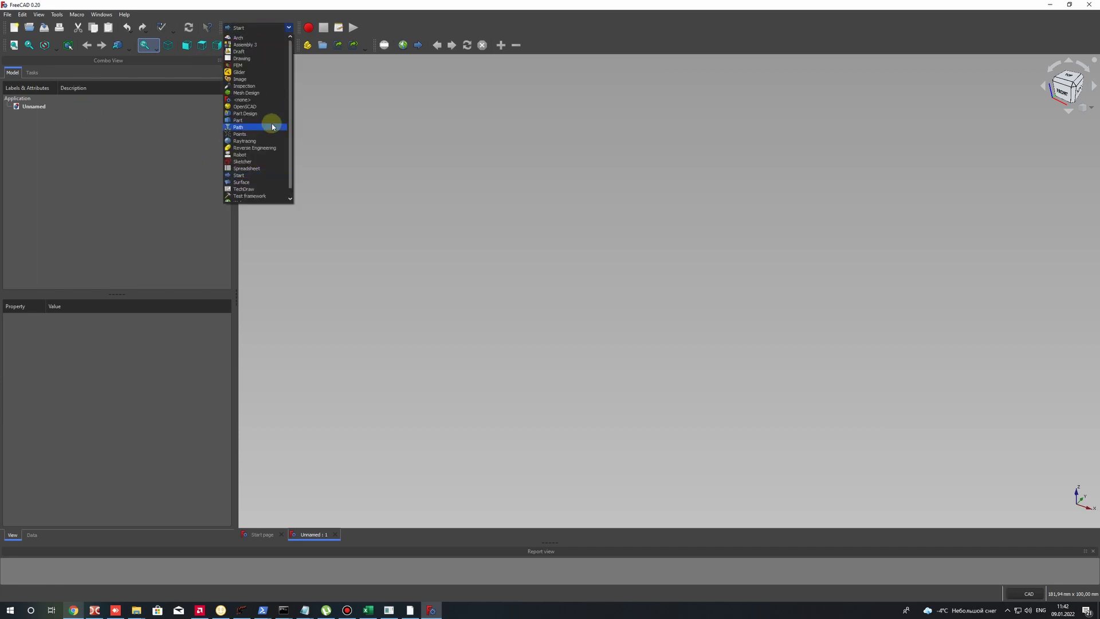
{"action": "left_click", "coordinate": [240, 113]}
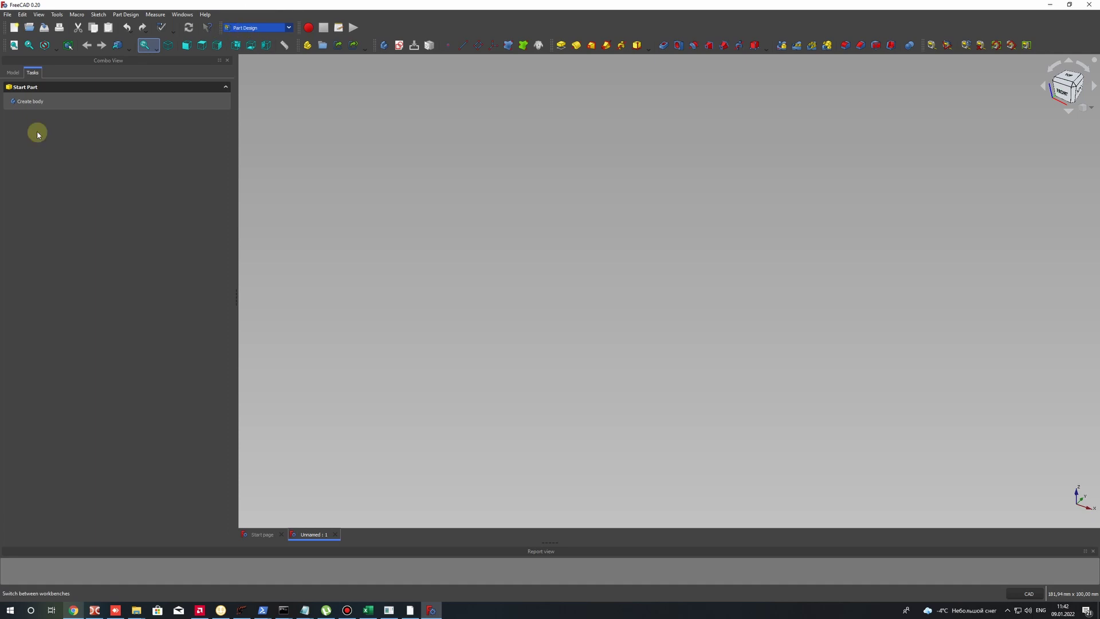
{"action": "left_click", "coordinate": [26, 102]}
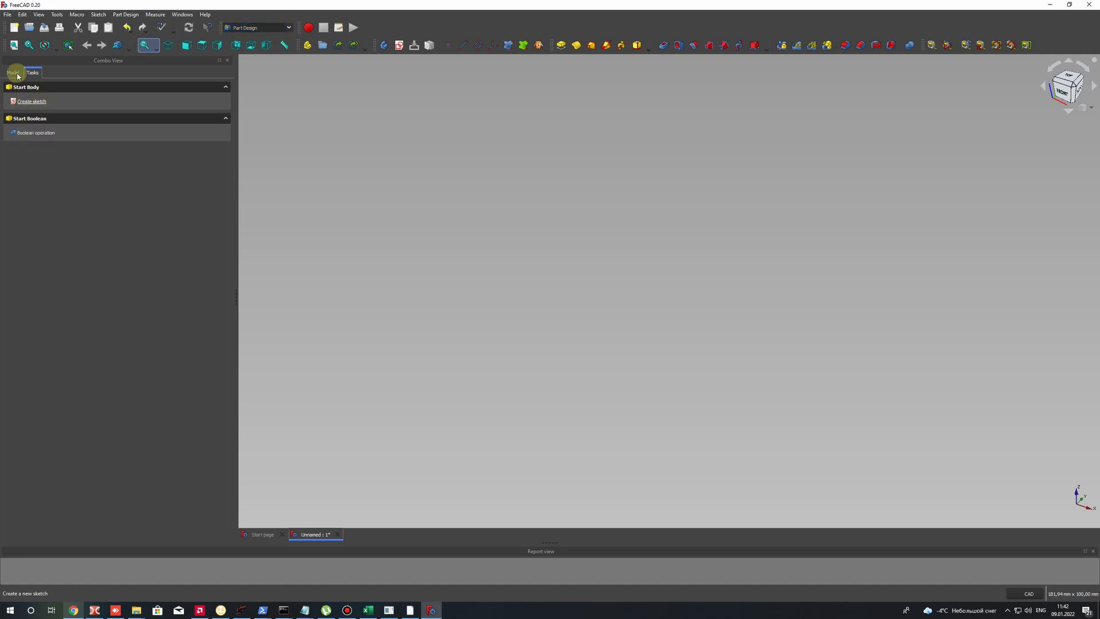
Step: Show the Model tree, reselect the Body, and bring up the Part Design menu
{"action": "left_click", "coordinate": [16, 74]}
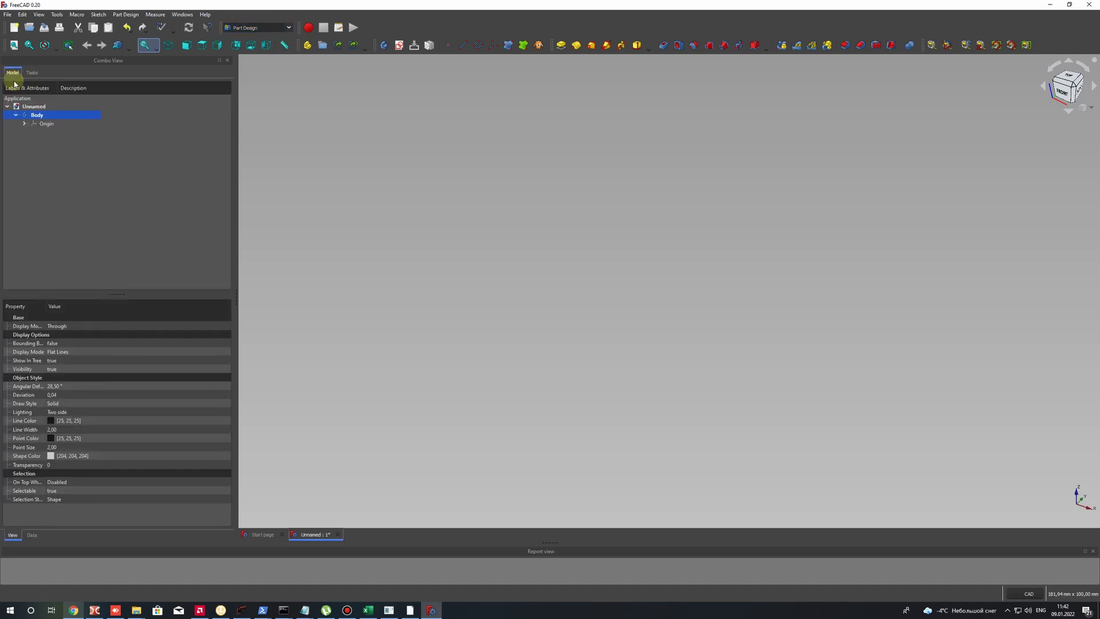
{"action": "left_click", "coordinate": [42, 129]}
{"action": "left_click", "coordinate": [35, 117]}
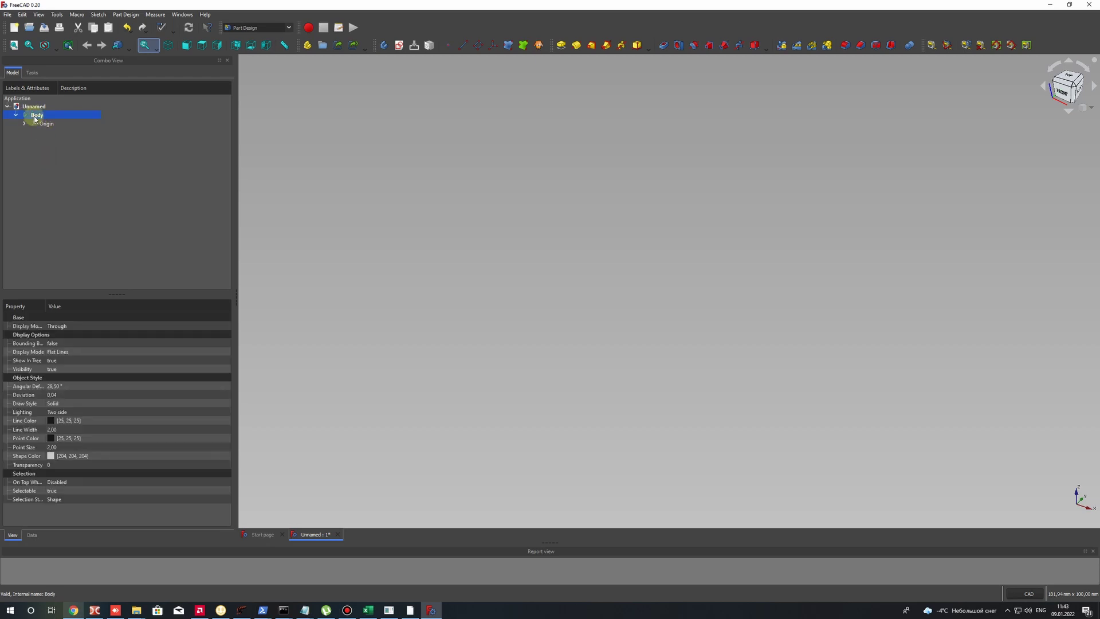
{"action": "left_click", "coordinate": [126, 14]}
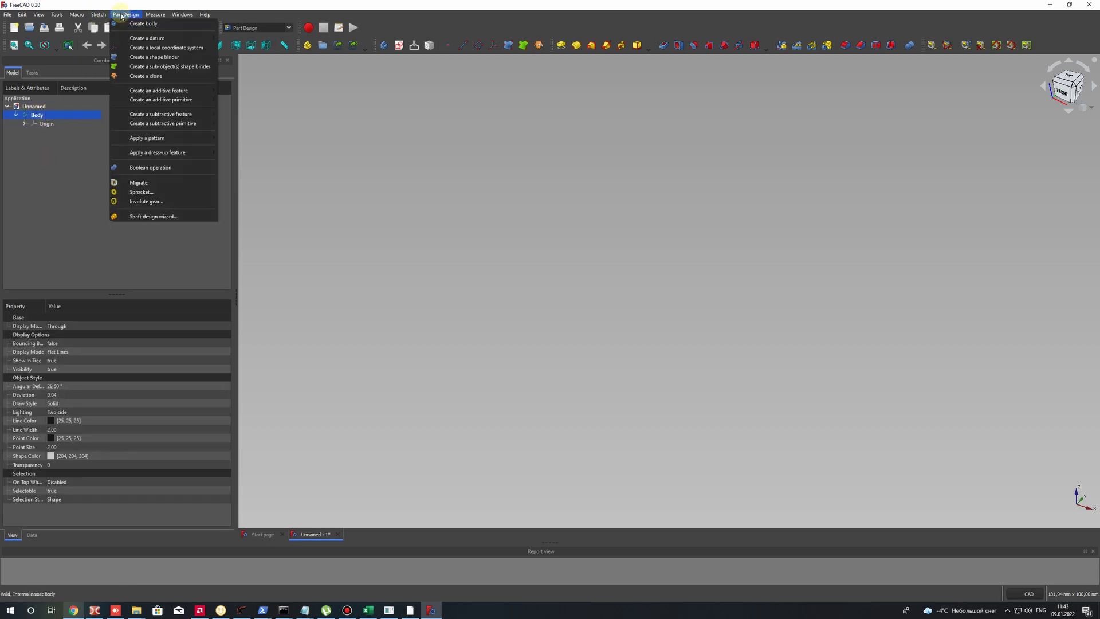
Step: Add an involute gear with 22 teeth, a 2 mm module and a 20° pressure angle
{"action": "left_click", "coordinate": [148, 201]}
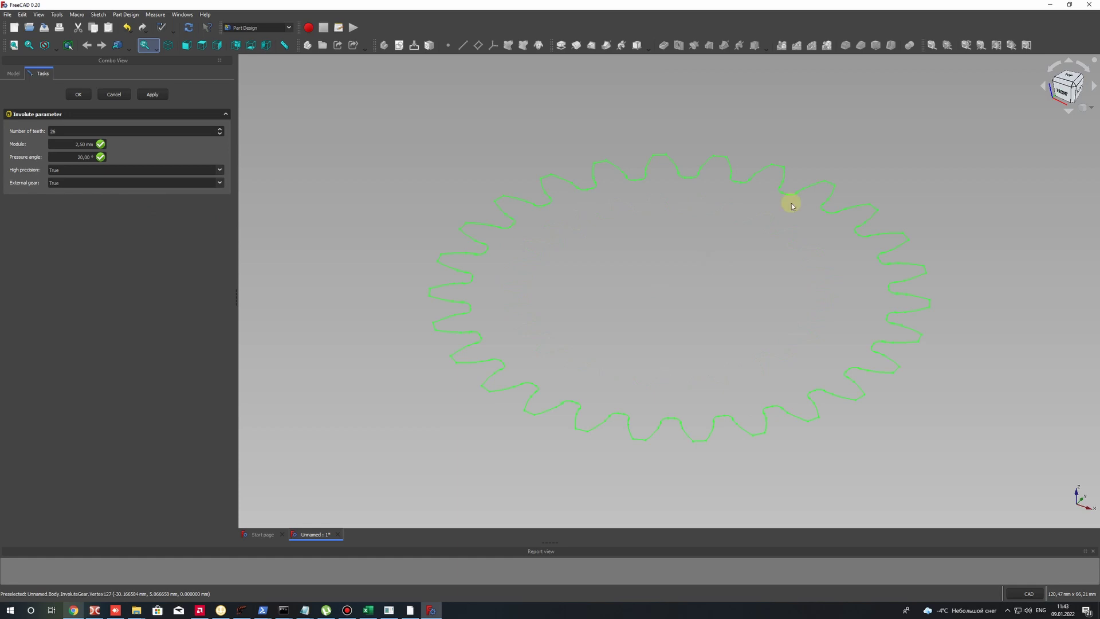
{"action": "left_click", "coordinate": [53, 131]}
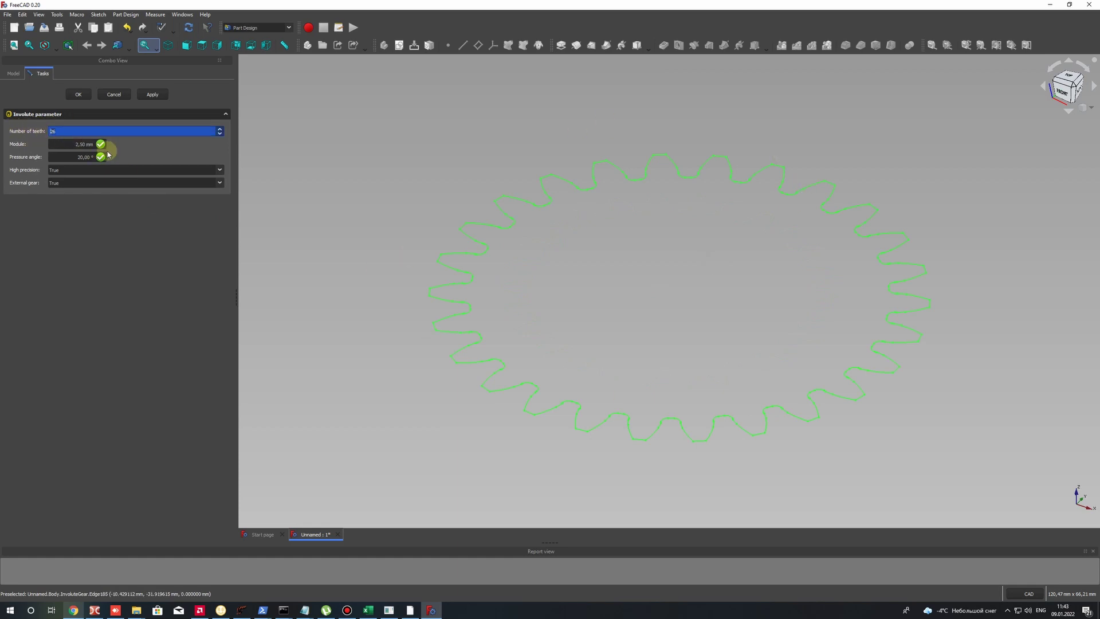
{"action": "left_click", "coordinate": [69, 146]}
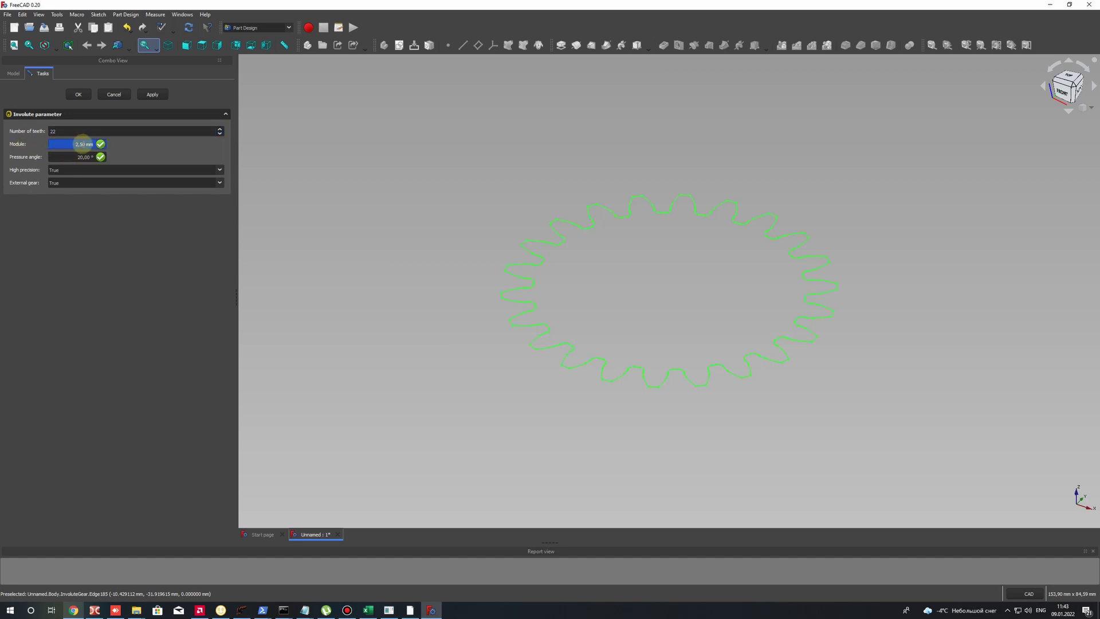
{"action": "scroll", "coordinate": [83, 144], "scroll_direction": "up", "scroll_amount": 3}
{"action": "key", "text": "Down"}
{"action": "key", "text": "Down"}
{"action": "key", "text": "Down"}
{"action": "key", "text": "Down"}
{"action": "key", "text": "Down"}
{"action": "left_click", "coordinate": [80, 158]}
{"action": "left_click", "coordinate": [79, 143]}
{"action": "scroll", "coordinate": [79, 144], "scroll_direction": "up", "scroll_amount": 3}
{"action": "left_click", "coordinate": [76, 155]}
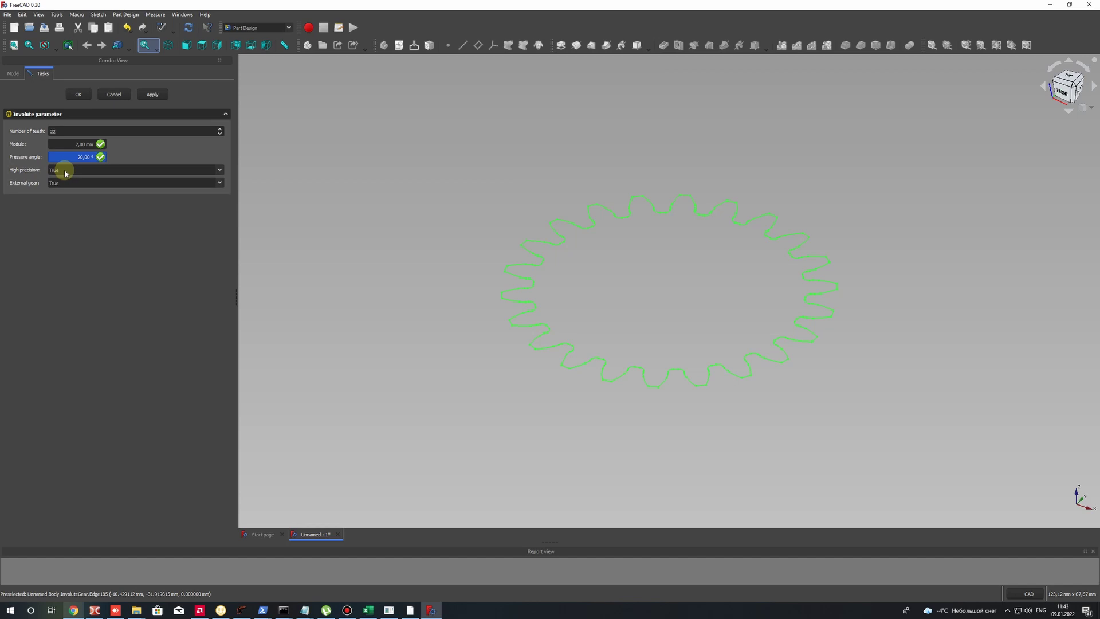
Step: Keep the gear external, accept it, and select InvoluteGear in the tree
{"action": "left_click", "coordinate": [67, 182]}
{"action": "left_click", "coordinate": [21, 180]}
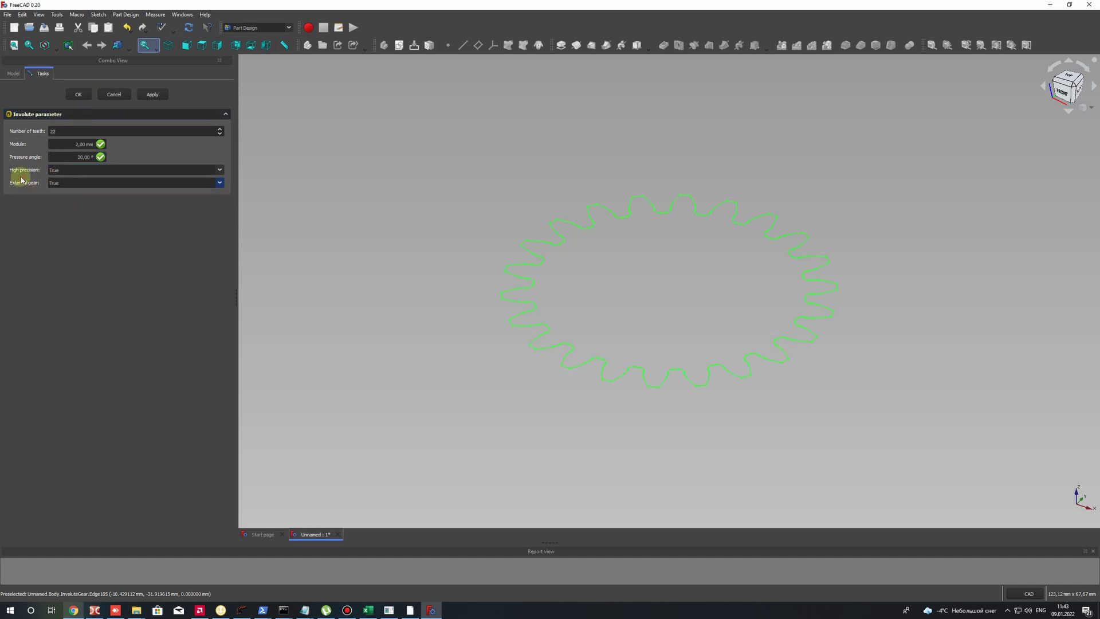
{"action": "left_click", "coordinate": [76, 93]}
{"action": "left_click", "coordinate": [36, 134]}
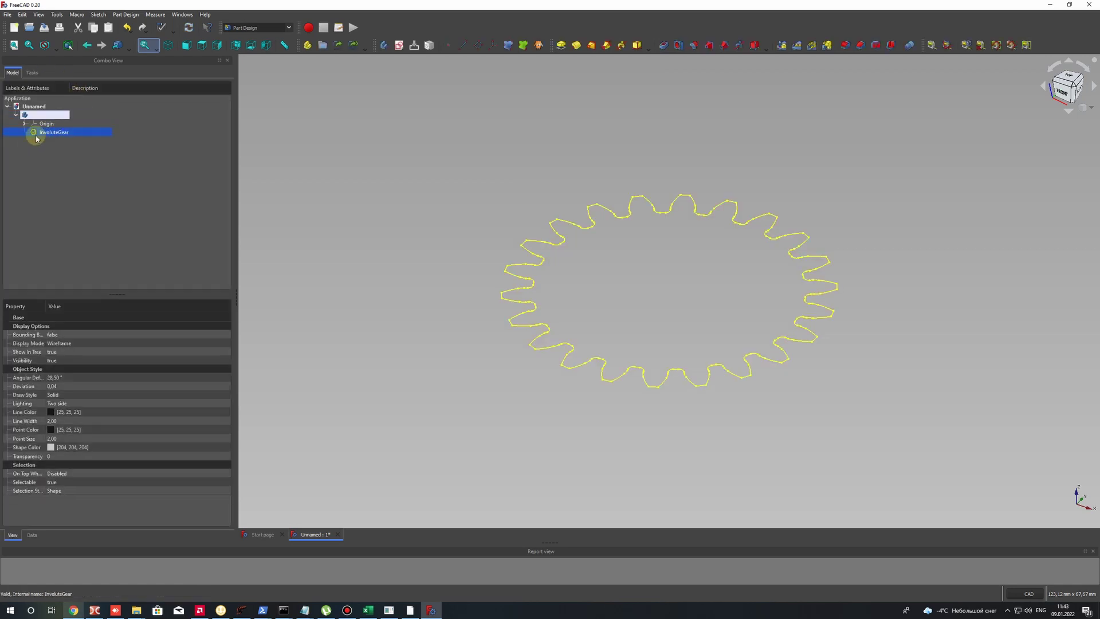
Step: Pad the InvoluteGear outline 8 mm into a solid gear
{"action": "left_click", "coordinate": [715, 283]}
{"action": "scroll", "coordinate": [722, 276], "scroll_direction": "up", "scroll_amount": 2}
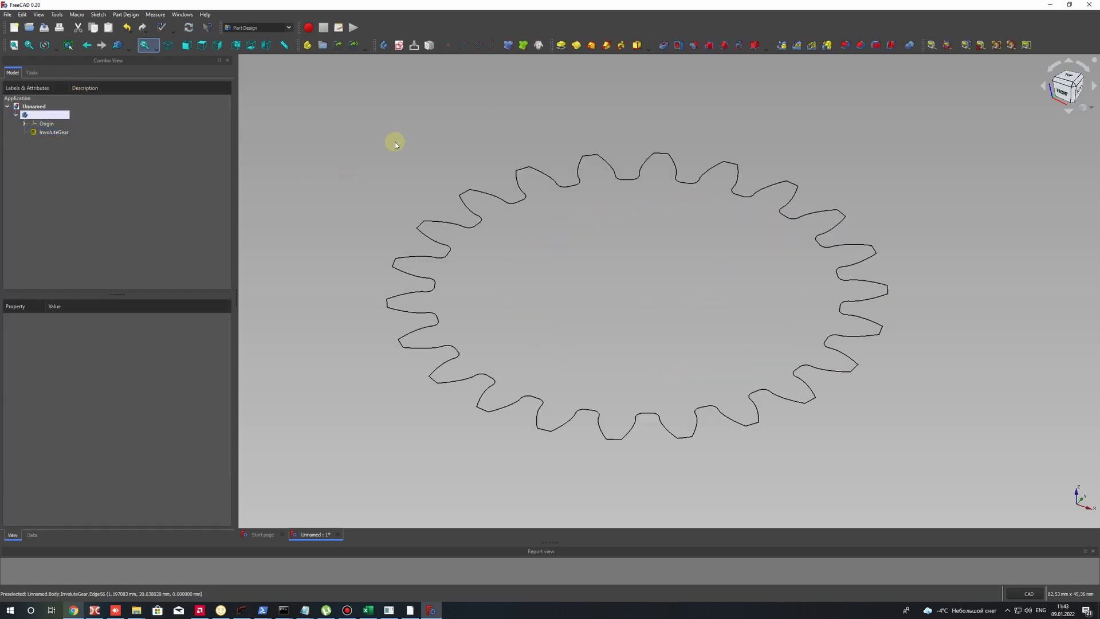
{"action": "left_click", "coordinate": [37, 132]}
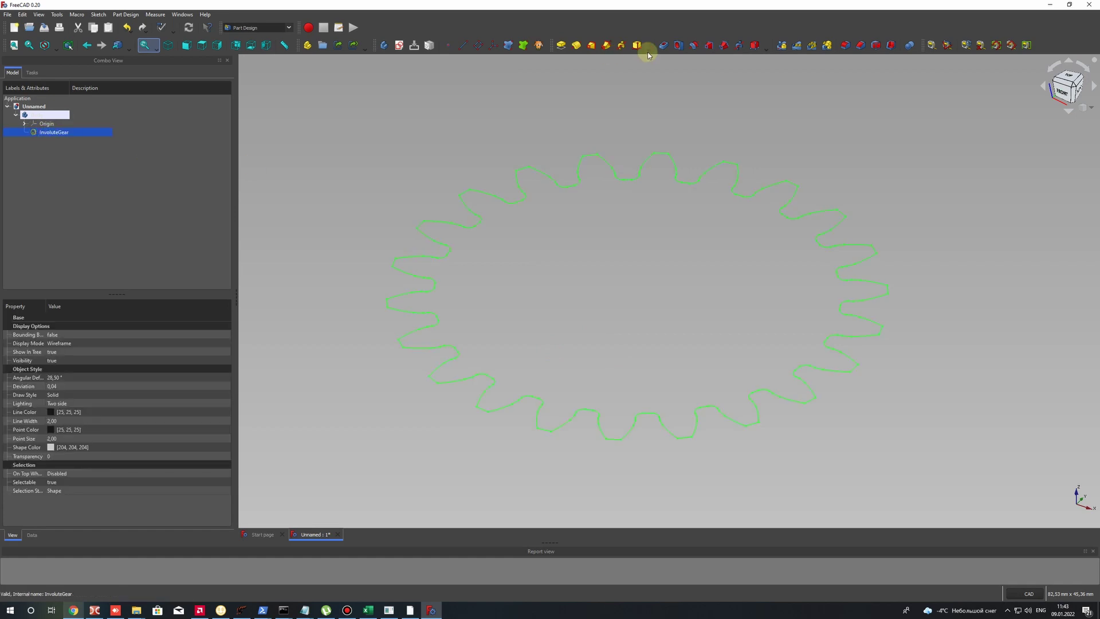
{"action": "left_click", "coordinate": [563, 45]}
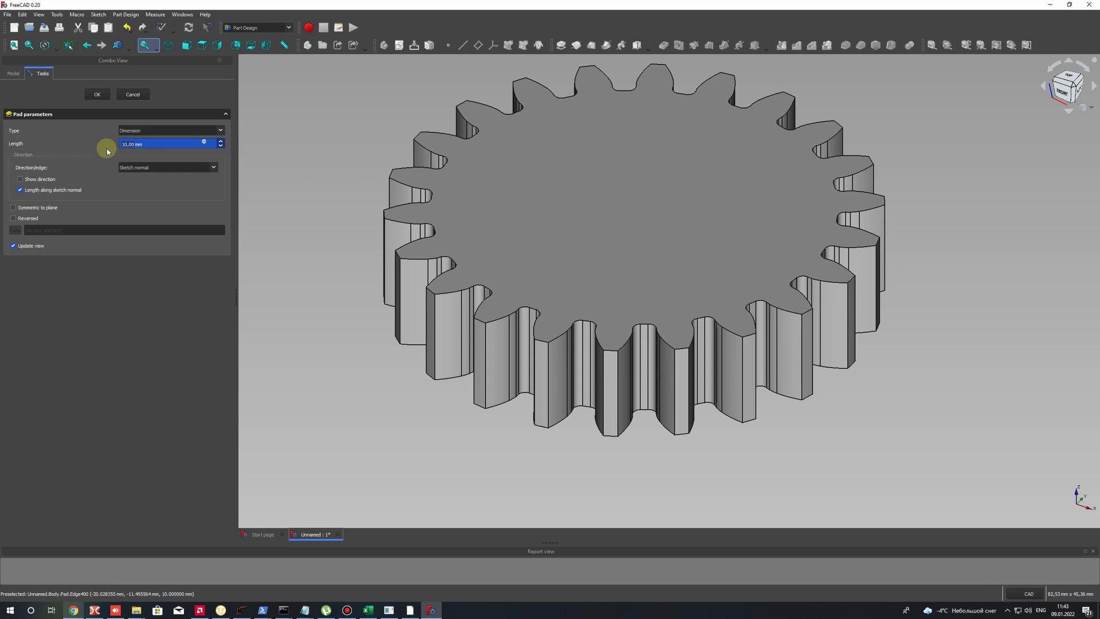
{"action": "left_click", "coordinate": [152, 261]}
{"action": "scroll", "coordinate": [342, 137], "scroll_direction": "down", "scroll_amount": 2}
{"action": "middle_click_drag", "start_coordinate": [405, 162], "coordinate": [515, 221]}
{"action": "left_click", "coordinate": [102, 98]}
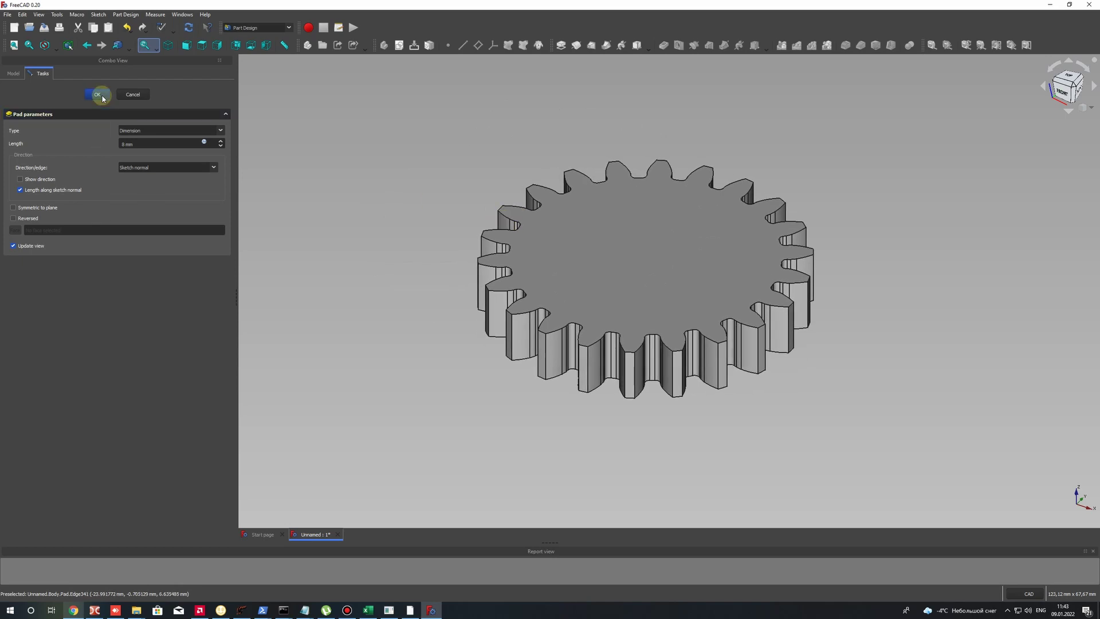
Step: Orbit the gear and select its top face
{"action": "middle_click_drag", "start_coordinate": [678, 251], "coordinate": [560, 364]}
{"action": "middle_click_drag", "start_coordinate": [632, 225], "coordinate": [614, 255]}
{"action": "scroll", "coordinate": [609, 251], "scroll_direction": "up", "scroll_amount": 2}
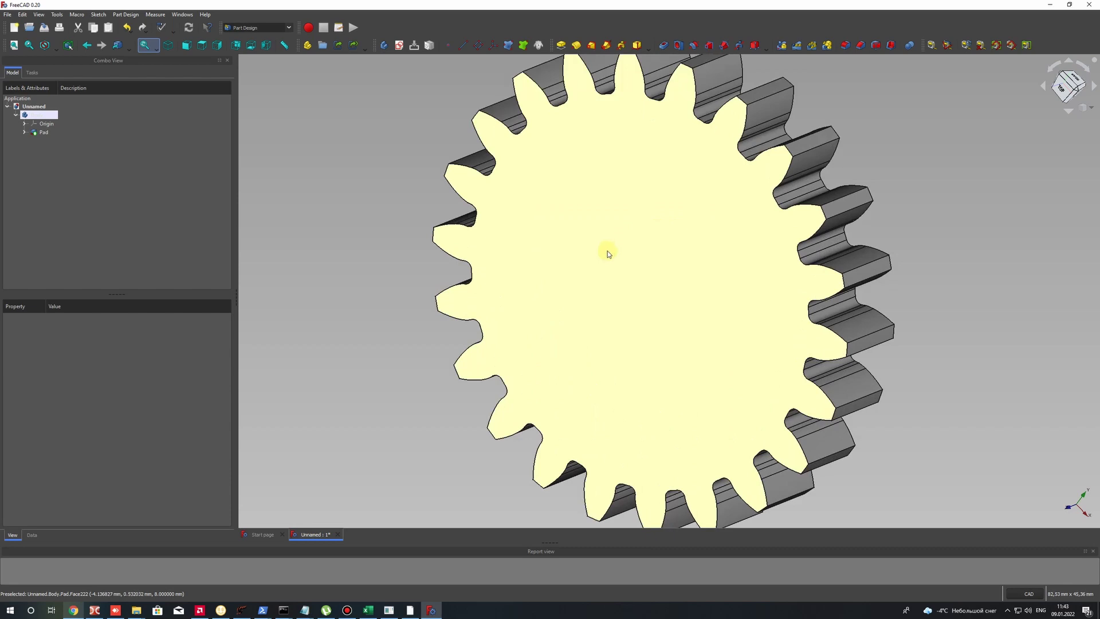
{"action": "left_click", "coordinate": [607, 251]}
{"action": "middle_click_drag", "start_coordinate": [464, 288], "coordinate": [664, 212]}
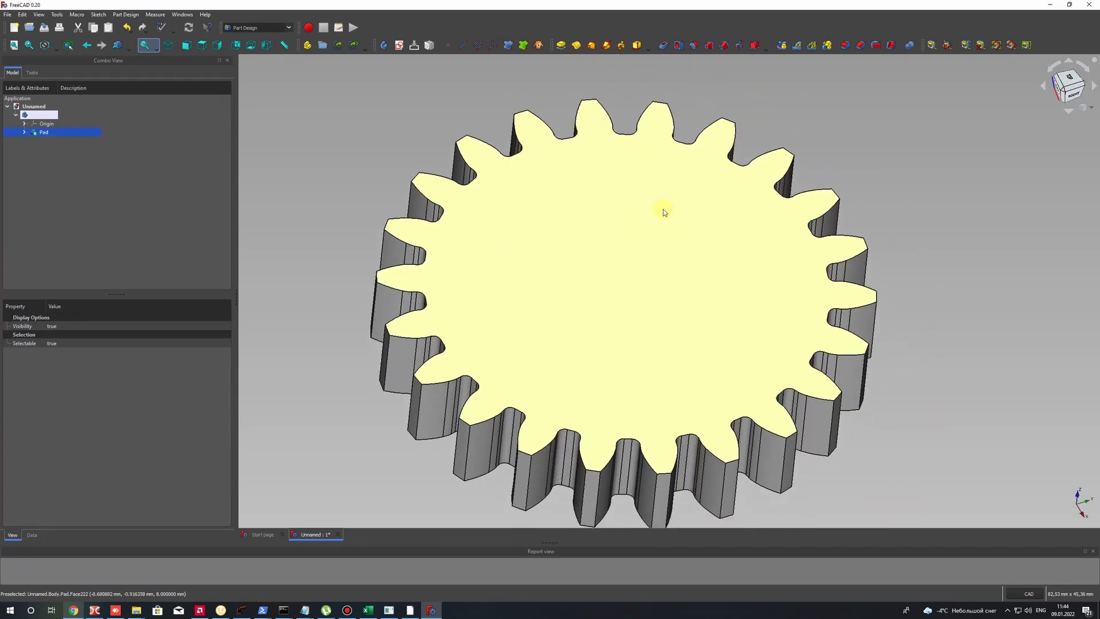
{"action": "left_click", "coordinate": [611, 269]}
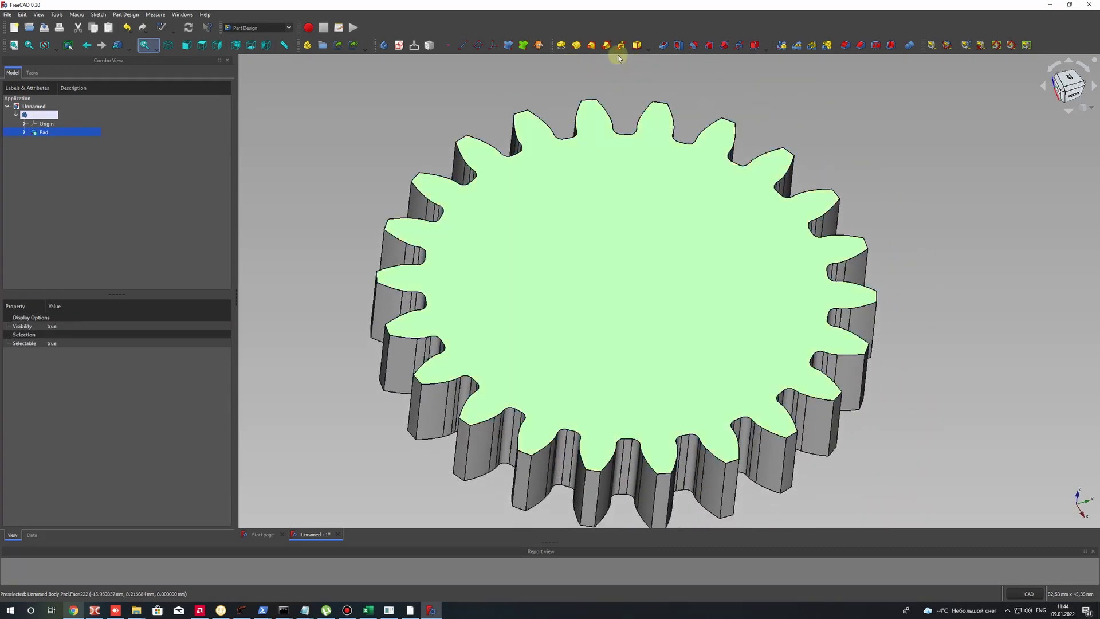
Step: Draw a circle centred on the origin in a new sketch on the top face
{"action": "left_click", "coordinate": [399, 46]}
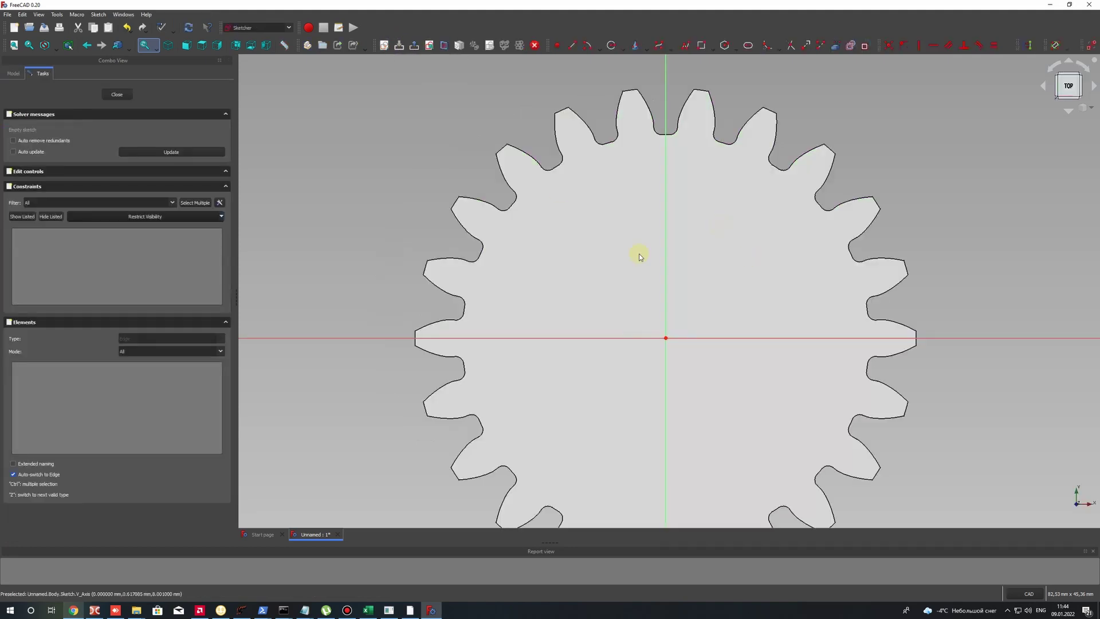
{"action": "scroll", "coordinate": [690, 355], "scroll_direction": "up", "scroll_amount": 2}
{"action": "left_click", "coordinate": [612, 46]}
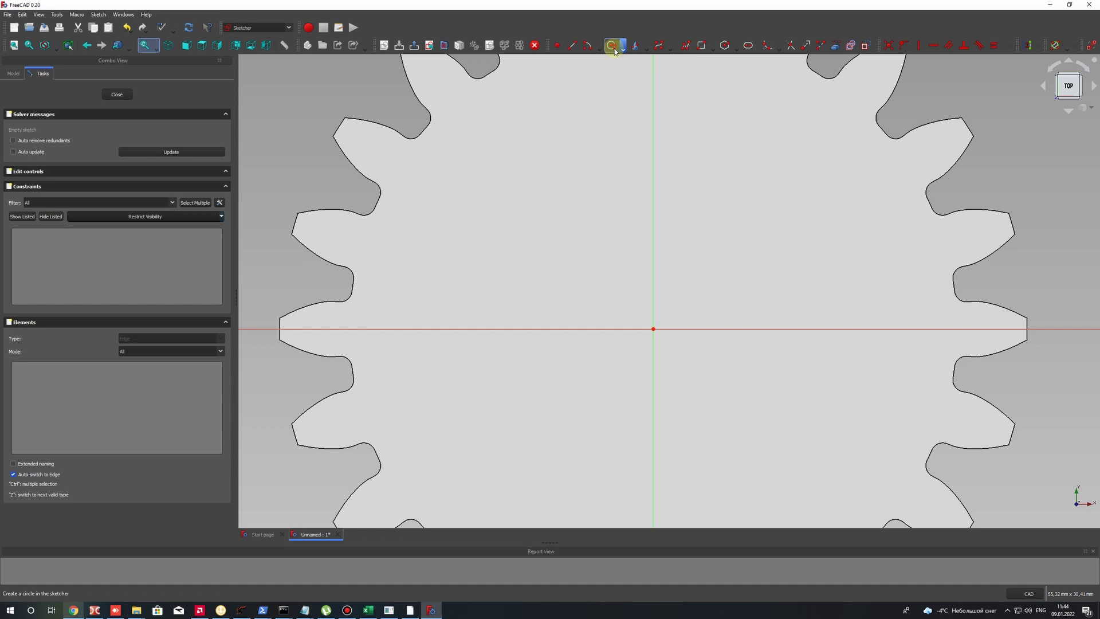
{"action": "left_click", "coordinate": [655, 325]}
{"action": "left_click", "coordinate": [730, 242]}
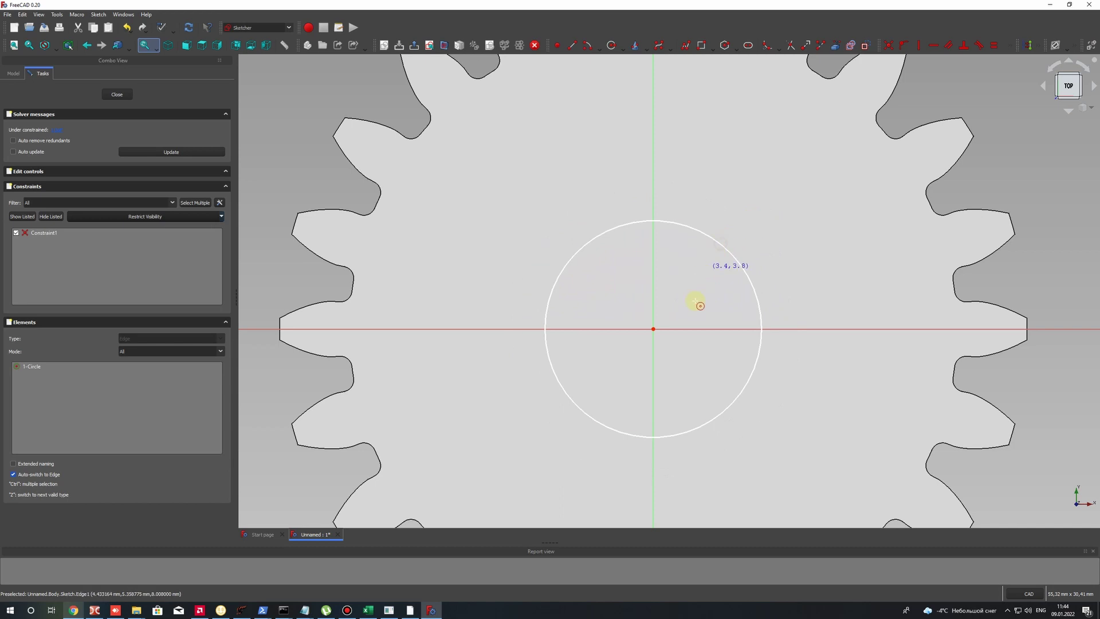
{"action": "scroll", "coordinate": [696, 310], "scroll_direction": "down", "scroll_amount": 3}
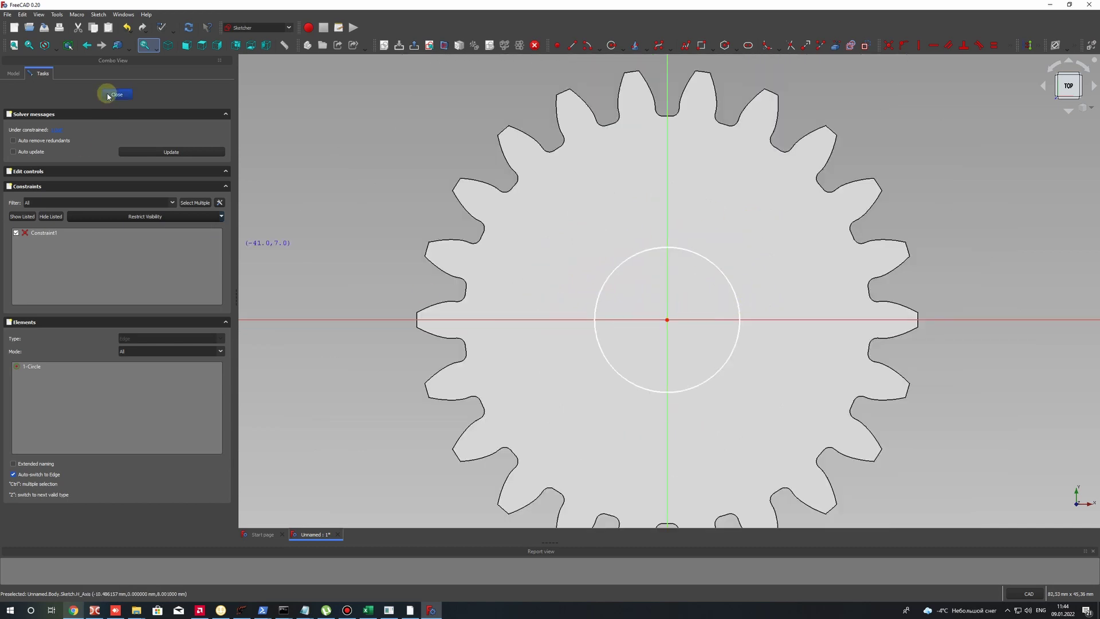
Step: Look through the constraint options, then close the sketch
{"action": "left_click", "coordinate": [557, 48]}
{"action": "left_click", "coordinate": [1012, 48]}
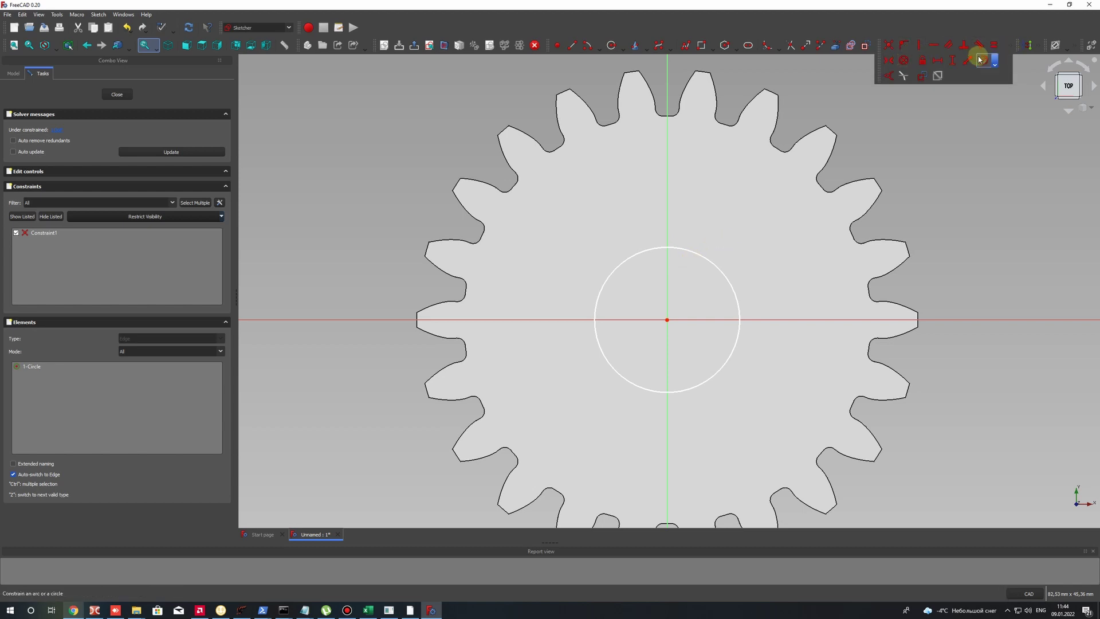
{"action": "left_click", "coordinate": [902, 62]}
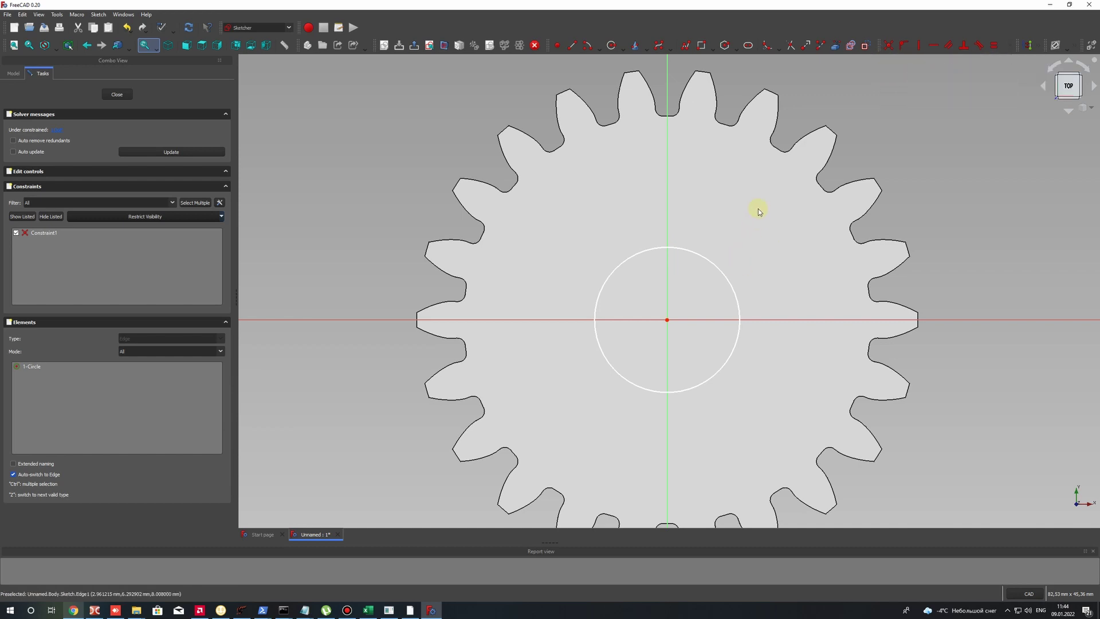
{"action": "key", "text": "Escape"}
Step: Reopen the sketch and constrain the centre circle to a 15 mm diameter
{"action": "left_click", "coordinate": [47, 141]}
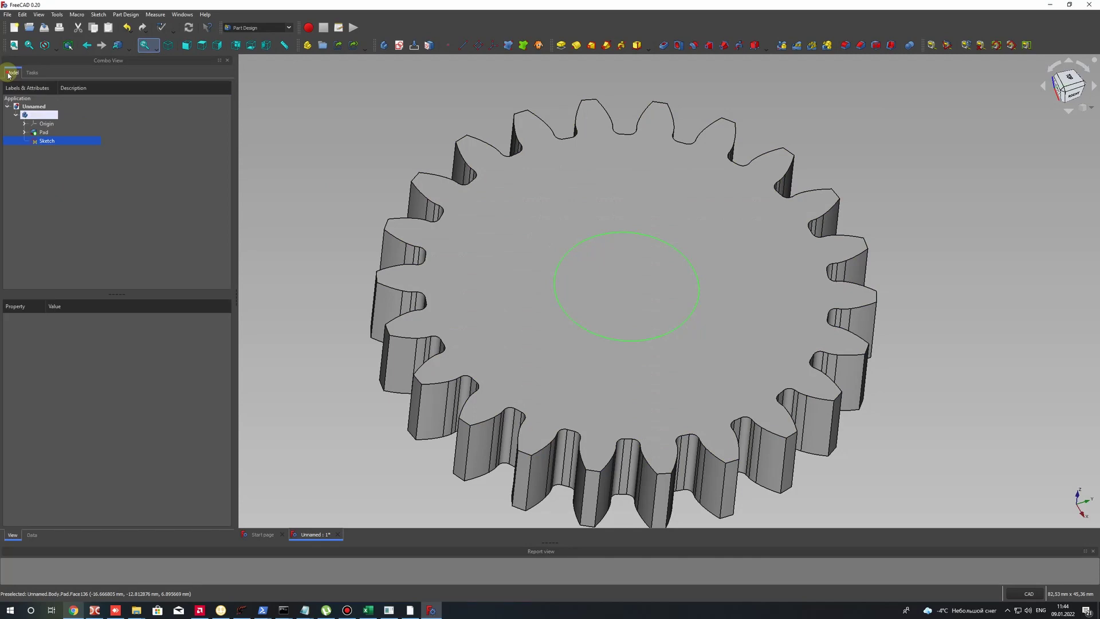
{"action": "right_click", "coordinate": [53, 142]}
{"action": "left_click", "coordinate": [86, 148]}
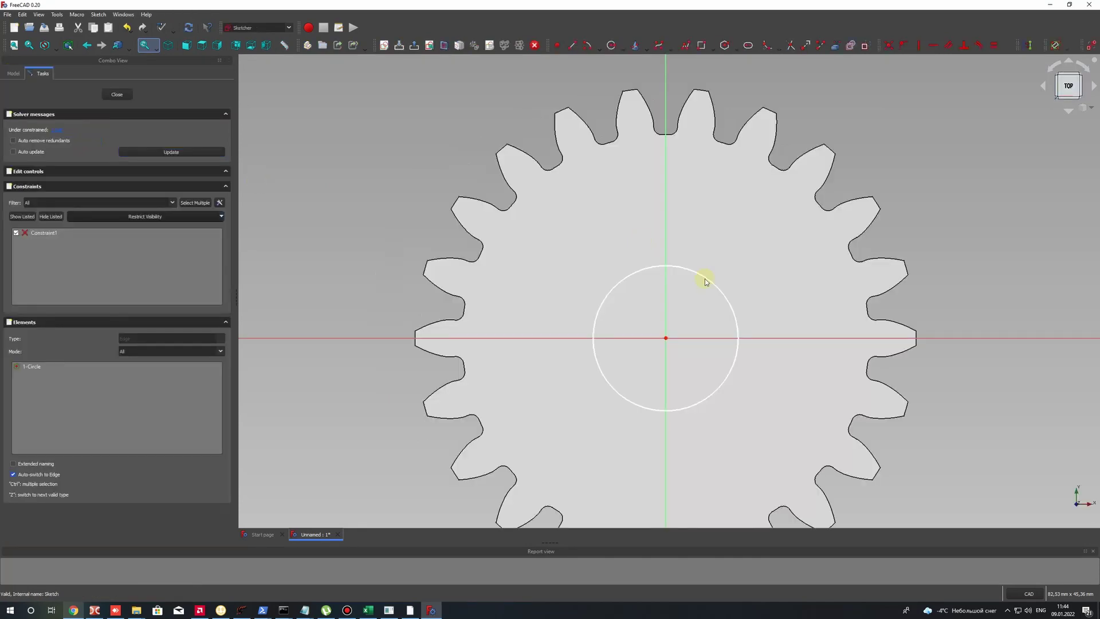
{"action": "left_click", "coordinate": [703, 277]}
{"action": "left_click", "coordinate": [1011, 46]}
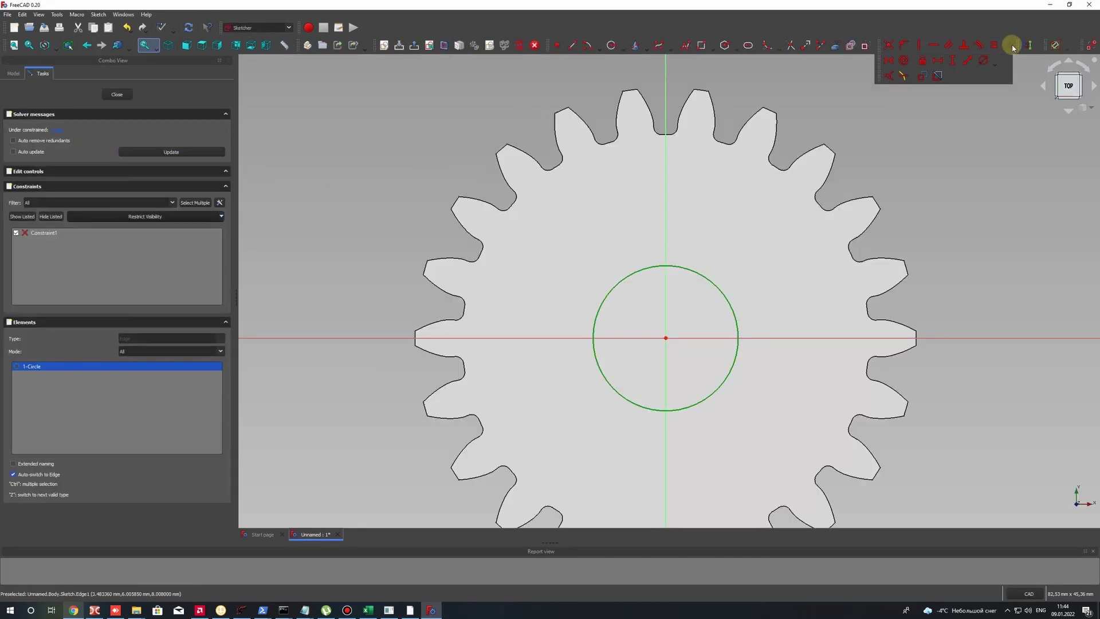
{"action": "left_click", "coordinate": [997, 63]}
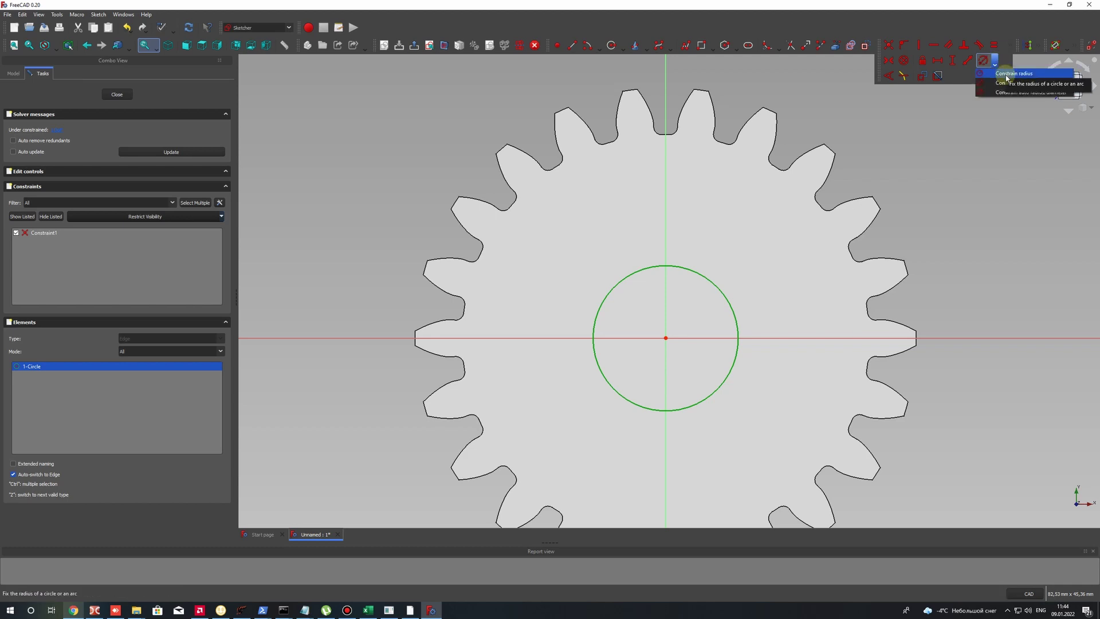
{"action": "left_click", "coordinate": [1004, 83]}
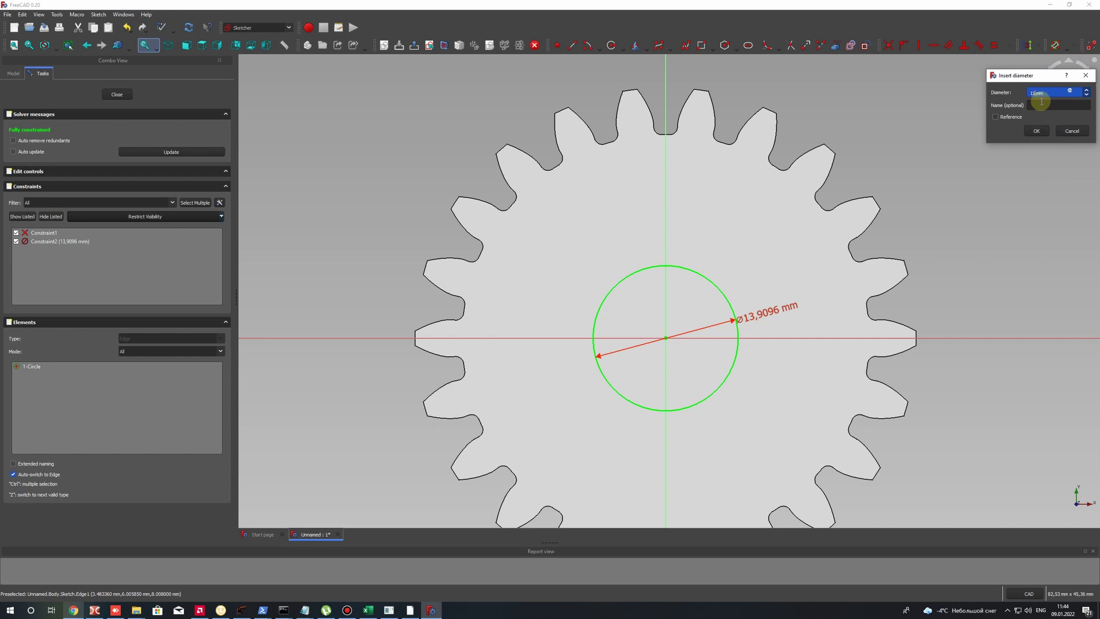
{"action": "type", "text": "15"}
{"action": "left_click", "coordinate": [1036, 130]}
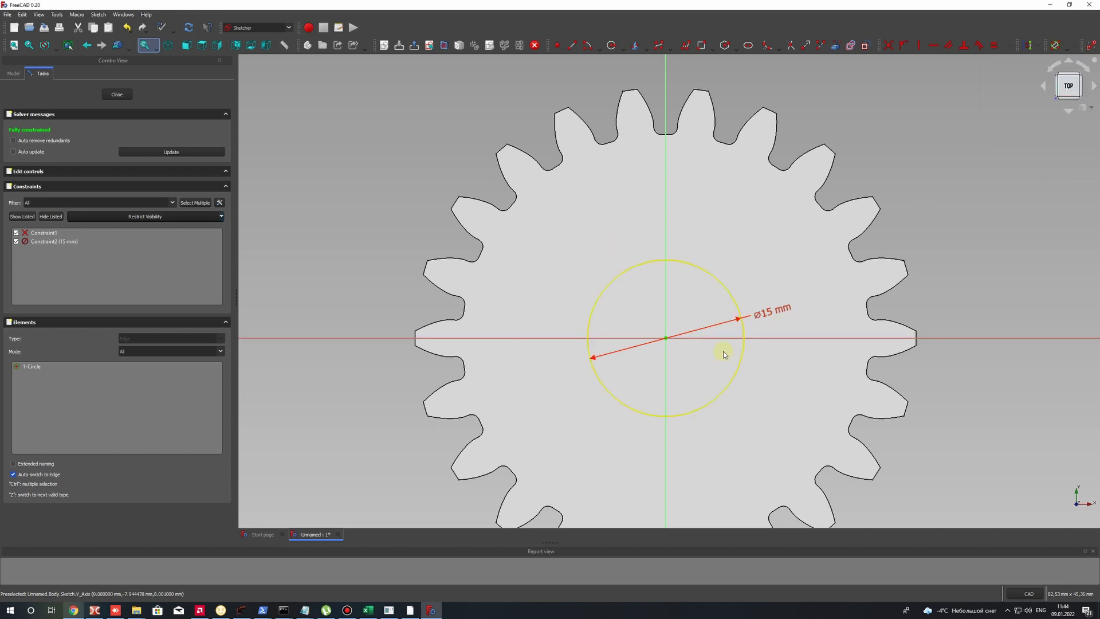
{"action": "scroll", "coordinate": [707, 319], "scroll_direction": "down", "scroll_amount": 2}
{"action": "scroll", "coordinate": [712, 344], "scroll_direction": "up", "scroll_amount": 2}
Step: Close the bore circle sketch and orbit the gear into a 3D view
{"action": "scroll", "coordinate": [688, 321], "scroll_direction": "up", "scroll_amount": 2}
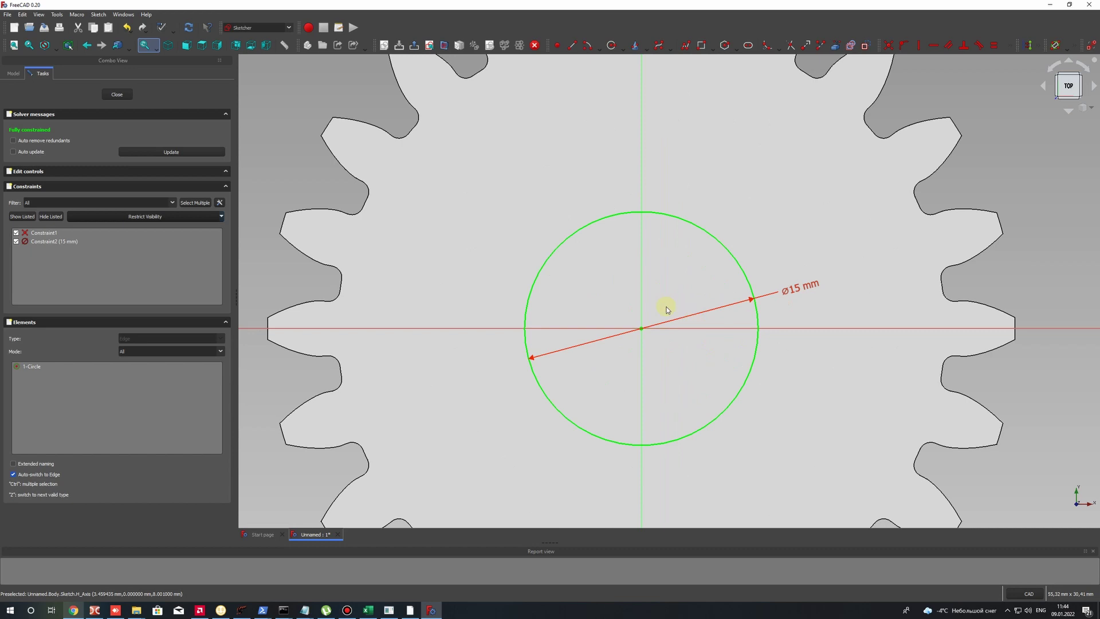
{"action": "scroll", "coordinate": [670, 315], "scroll_direction": "down", "scroll_amount": 4}
{"action": "left_click", "coordinate": [117, 94]}
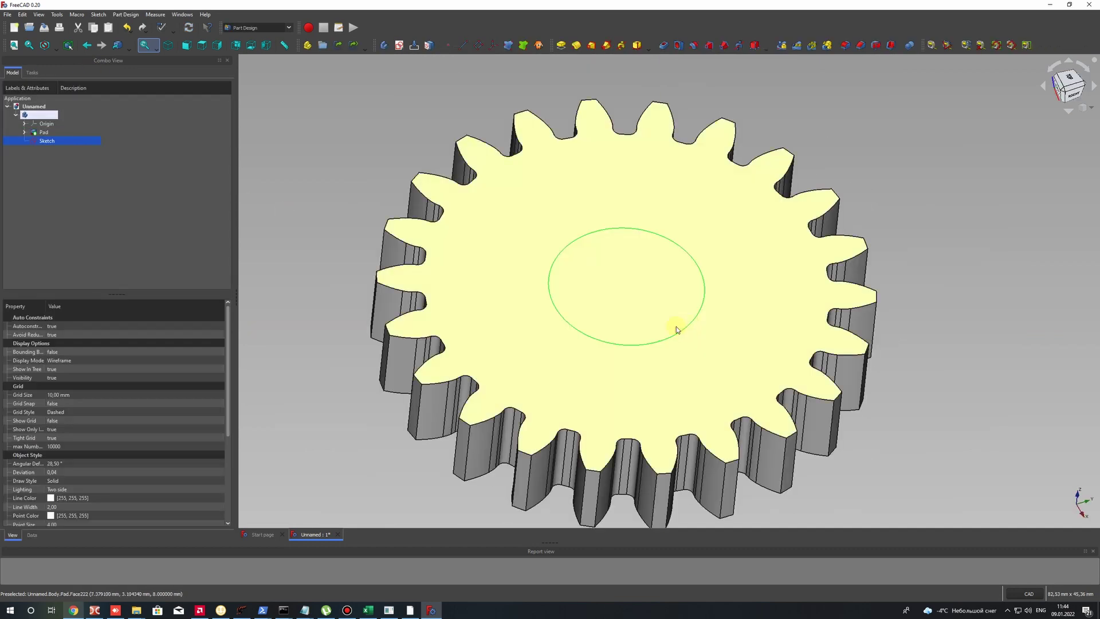
{"action": "mouse_move", "coordinate": [655, 310]}
{"action": "middle_mouse_down"}
{"action": "mouse_move", "coordinate": [486, 299]}
{"action": "mouse_move", "coordinate": [660, 197]}
{"action": "mouse_move", "coordinate": [653, 262]}
{"action": "middle_mouse_up"}
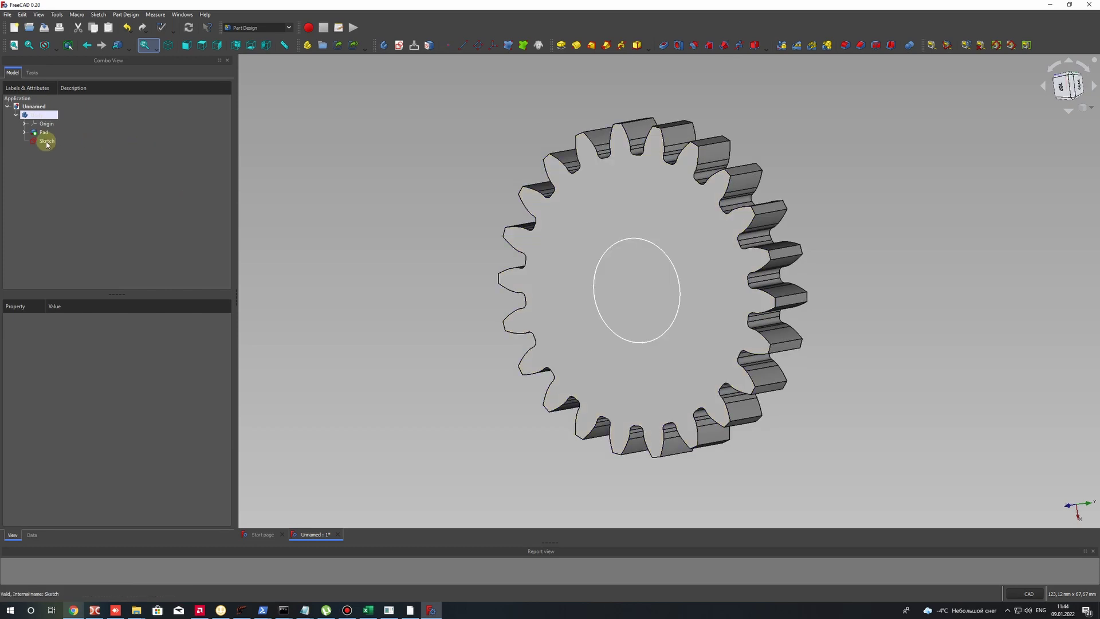
Step: Pocket the 15 mm circle sketch to cut a round bore through the gear
{"action": "left_click", "coordinate": [47, 141]}
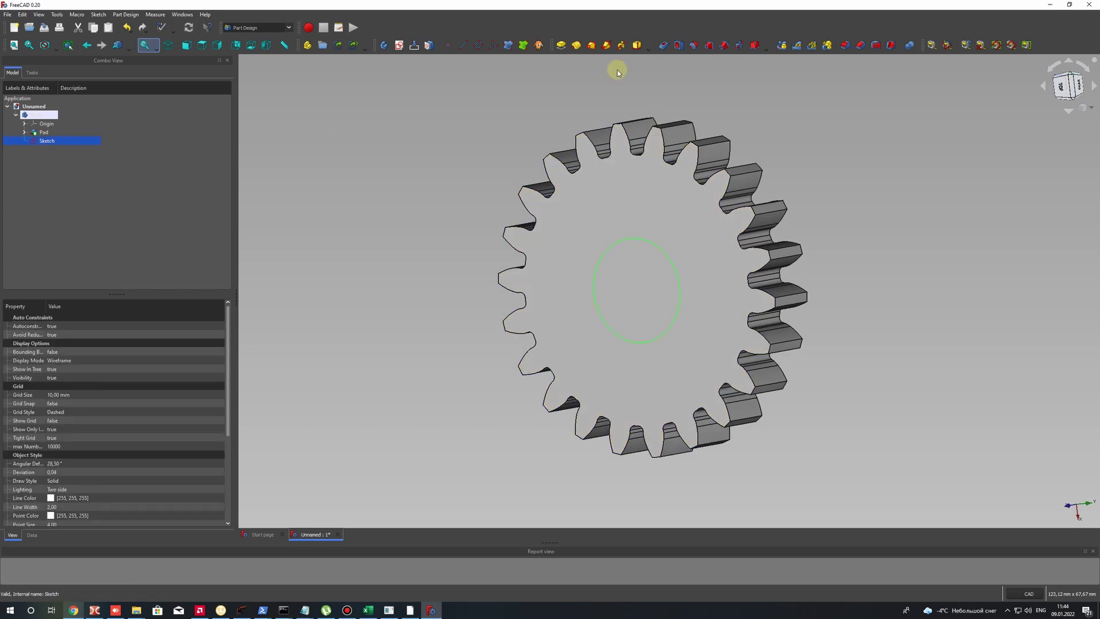
{"action": "left_click", "coordinate": [664, 46]}
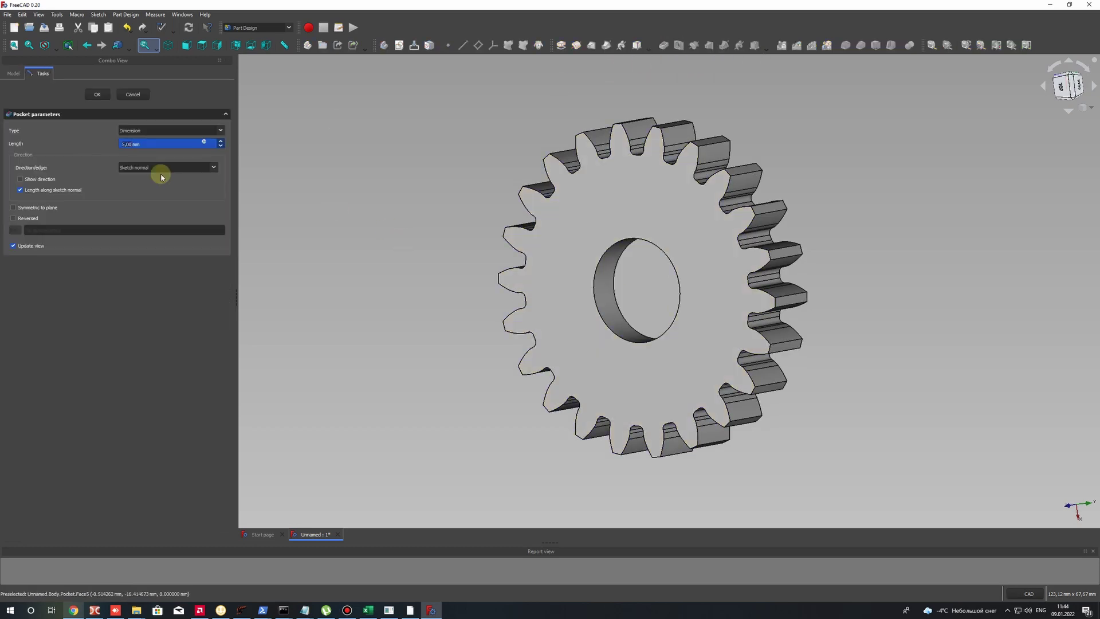
{"action": "left_click", "coordinate": [98, 94]}
{"action": "mouse_move", "coordinate": [697, 277]}
{"action": "middle_mouse_down"}
{"action": "mouse_move", "coordinate": [521, 299]}
{"action": "mouse_move", "coordinate": [878, 300]}
{"action": "mouse_move", "coordinate": [704, 235]}
{"action": "mouse_move", "coordinate": [633, 261]}
{"action": "mouse_move", "coordinate": [665, 211]}
{"action": "mouse_move", "coordinate": [638, 209]}
{"action": "mouse_move", "coordinate": [662, 224]}
{"action": "middle_mouse_up"}
{"action": "scroll", "coordinate": [634, 261], "scroll_direction": "down", "scroll_amount": 2}
{"action": "scroll", "coordinate": [662, 224], "scroll_direction": "up", "scroll_amount": 4}
{"action": "scroll", "coordinate": [663, 222], "scroll_direction": "down", "scroll_amount": 2}
{"action": "mouse_move", "coordinate": [748, 238]}
{"action": "middle_mouse_down"}
{"action": "mouse_move", "coordinate": [695, 311]}
{"action": "mouse_move", "coordinate": [624, 282]}
{"action": "mouse_move", "coordinate": [658, 113]}
{"action": "mouse_move", "coordinate": [458, 274]}
{"action": "middle_mouse_up"}
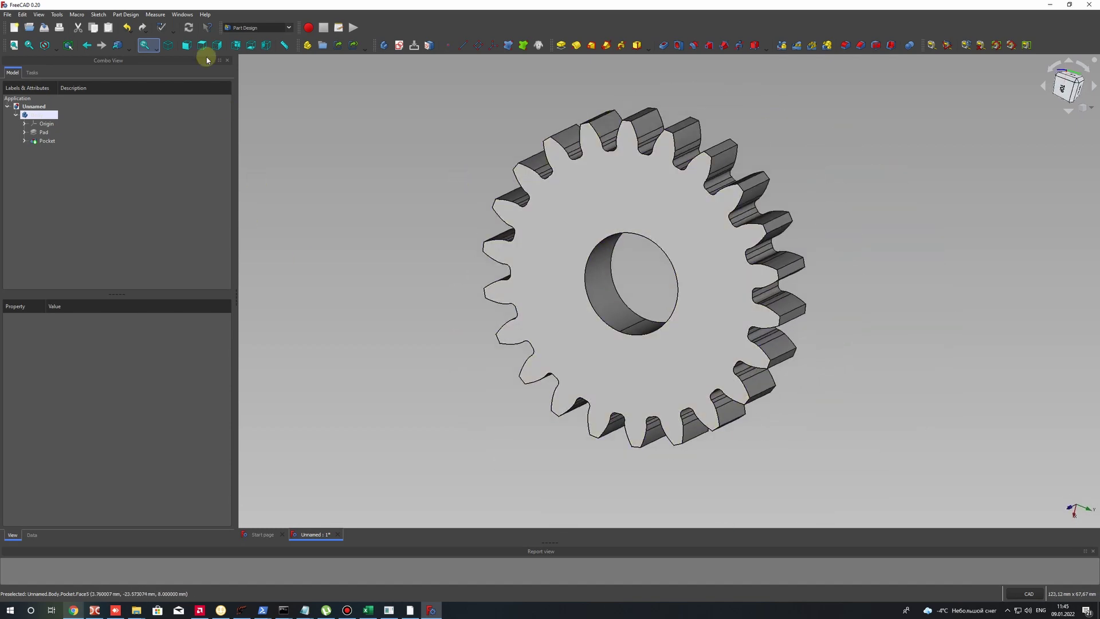
{"action": "left_click", "coordinate": [124, 15]}
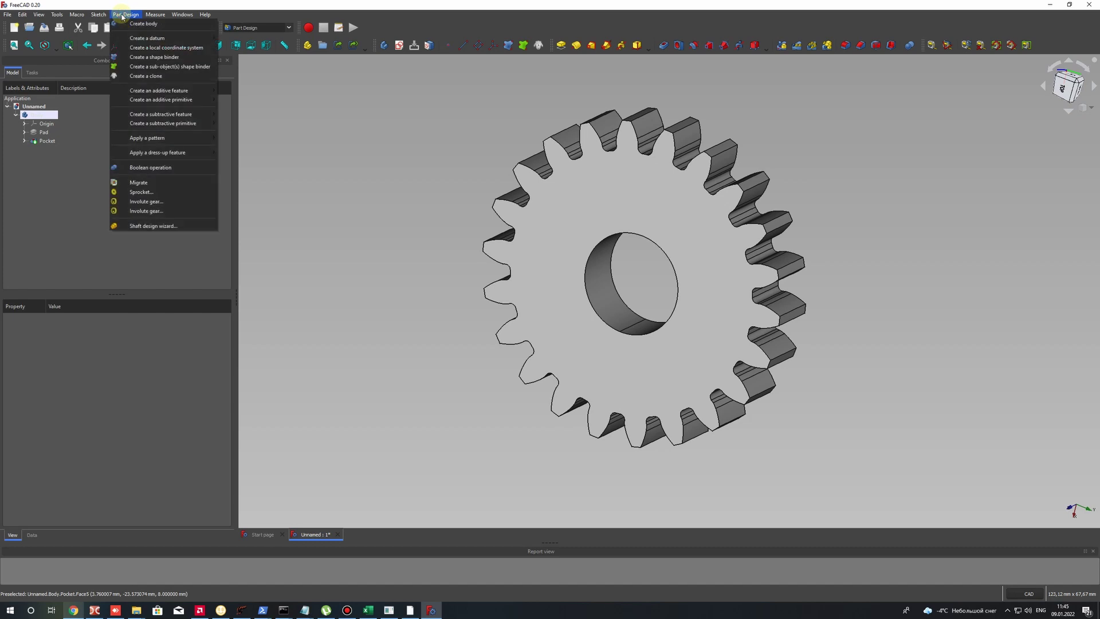
Step: Switch to the Mesh Design workbench
{"action": "left_click", "coordinate": [122, 16]}
{"action": "left_click", "coordinate": [269, 28]}
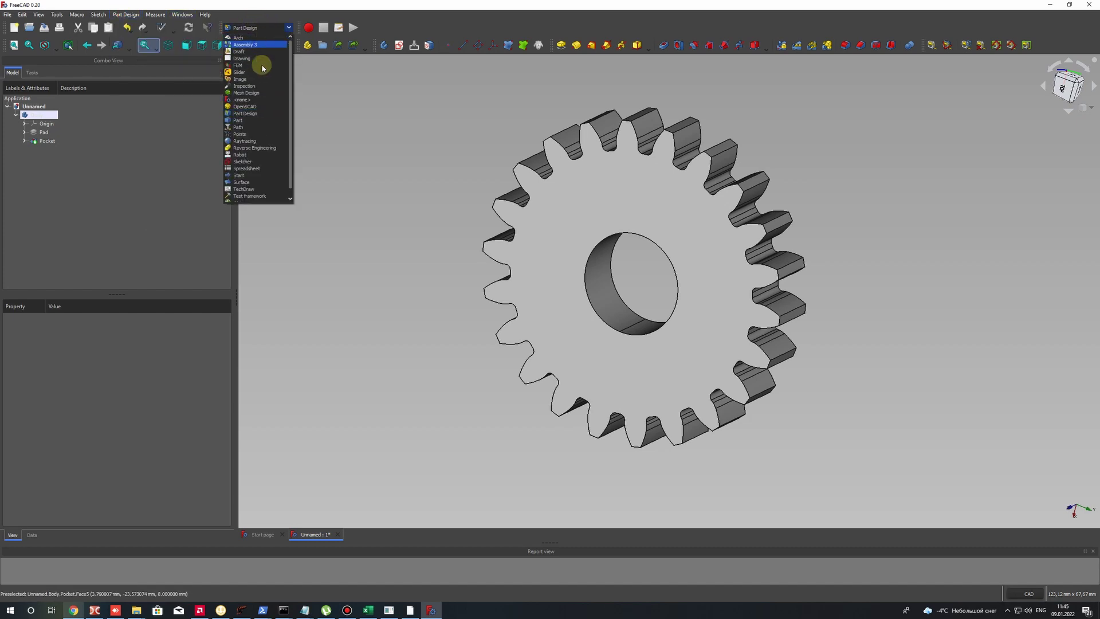
{"action": "left_click", "coordinate": [241, 93]}
Step: Mesh the gear Body with a 100 µm surface deviation, creating Body (Meshed)
{"action": "left_click", "coordinate": [41, 141]}
{"action": "left_click", "coordinate": [16, 115]}
{"action": "left_click", "coordinate": [37, 115]}
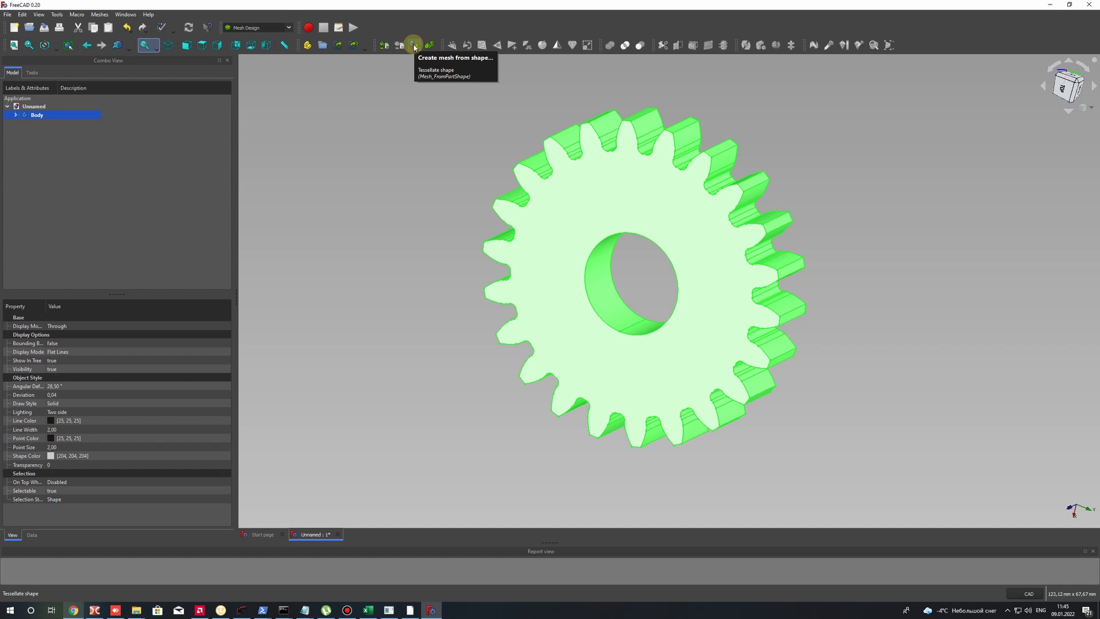
{"action": "left_click", "coordinate": [414, 46]}
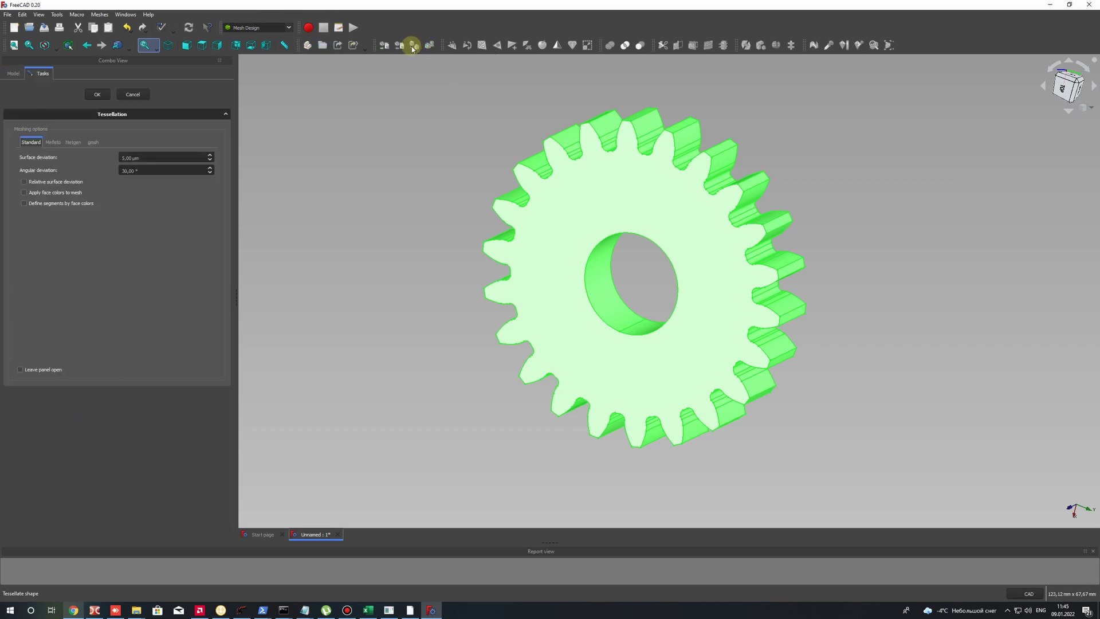
{"action": "left_click", "coordinate": [121, 157]}
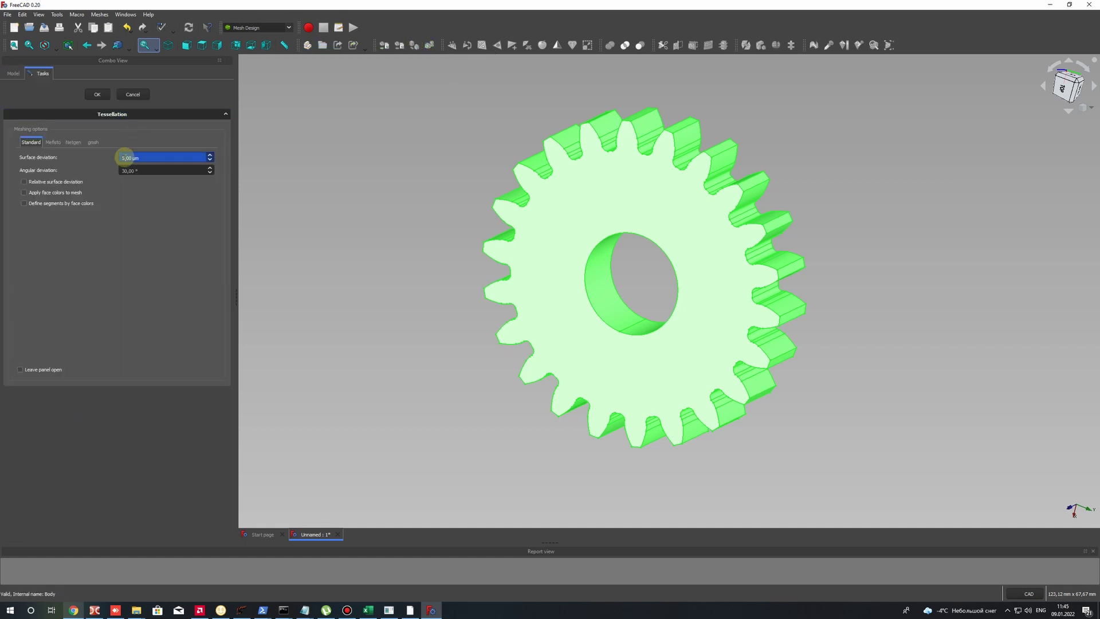
{"action": "type", "text": "00"}
{"action": "left_click", "coordinate": [93, 95]}
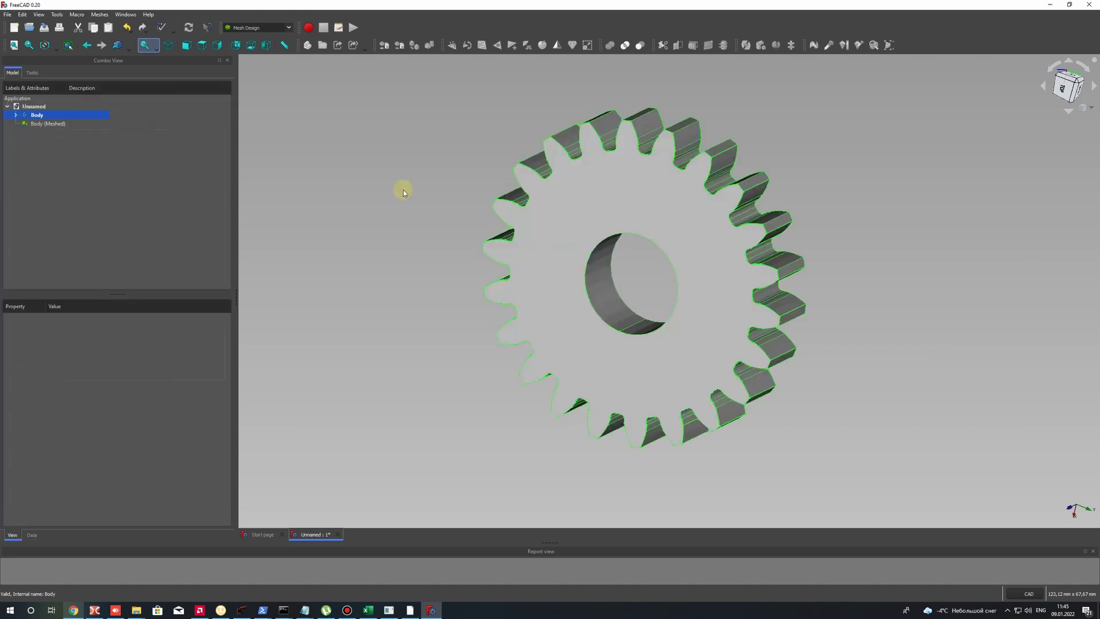
Step: Hide the solid gear Body
{"action": "right_click", "coordinate": [29, 117]}
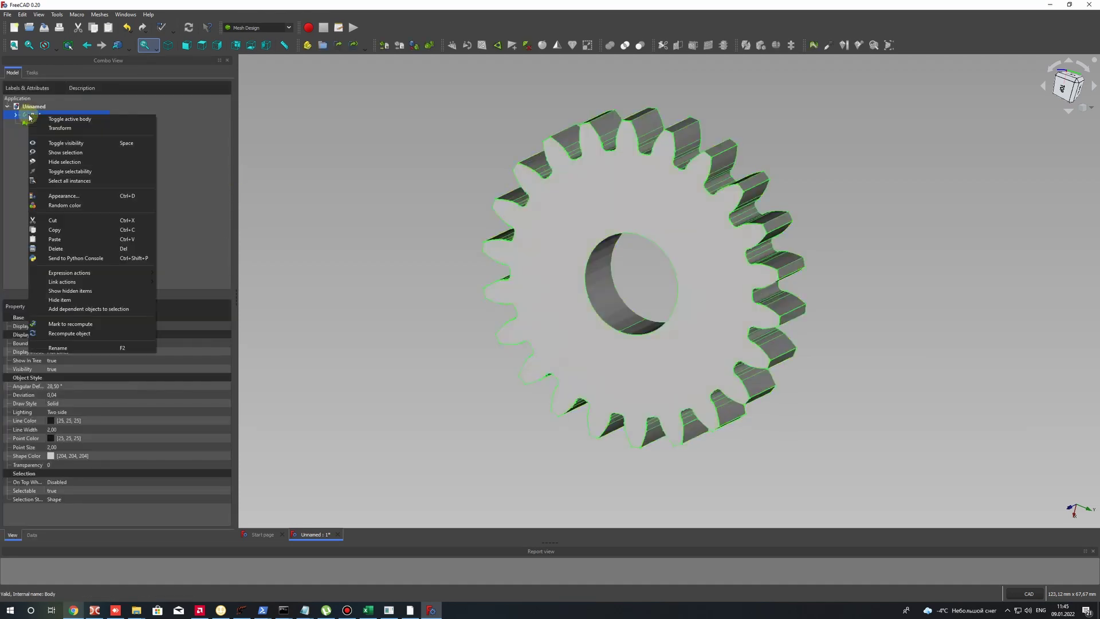
{"action": "left_click", "coordinate": [63, 143]}
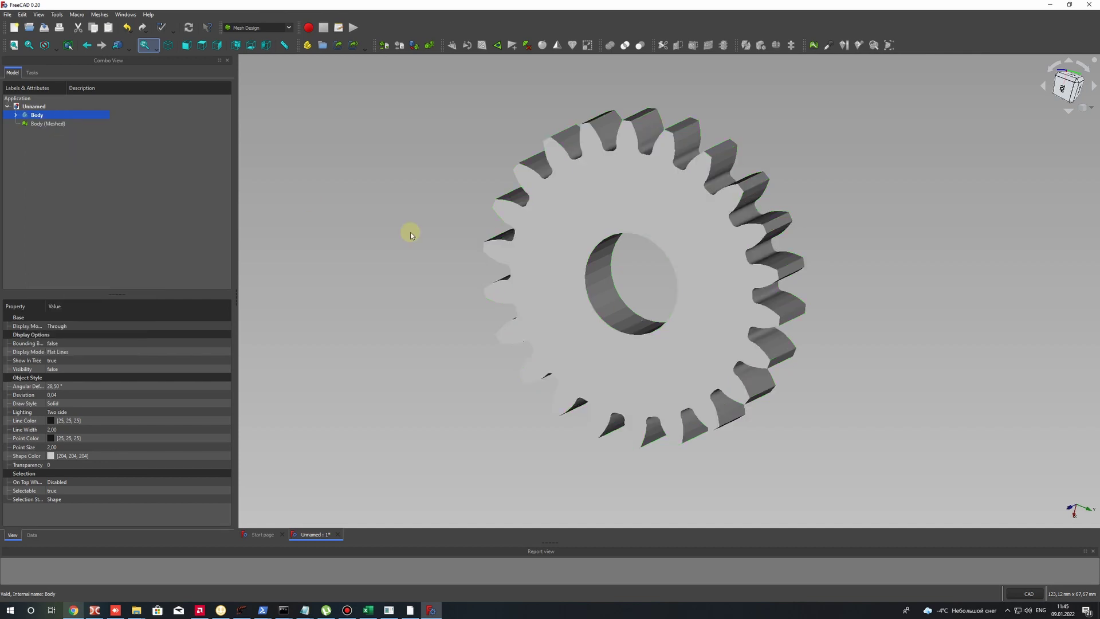
{"action": "scroll", "coordinate": [716, 275], "scroll_direction": "up", "scroll_amount": 5}
{"action": "scroll", "coordinate": [545, 328], "scroll_direction": "up", "scroll_amount": 5}
{"action": "scroll", "coordinate": [654, 314], "scroll_direction": "down", "scroll_amount": 8}
{"action": "scroll", "coordinate": [322, 355], "scroll_direction": "up", "scroll_amount": 5}
{"action": "scroll", "coordinate": [461, 216], "scroll_direction": "down", "scroll_amount": 5}
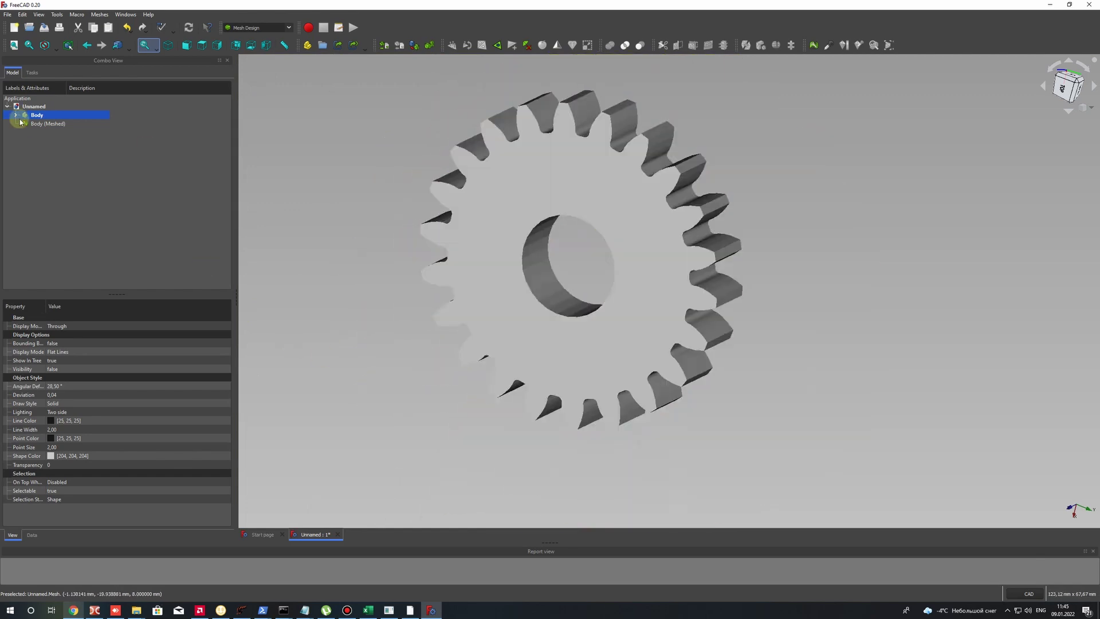
Step: Set the Body (Meshed) display mode to Flat Lines to show its triangles
{"action": "left_click", "coordinate": [47, 124]}
{"action": "left_click", "coordinate": [59, 337]}
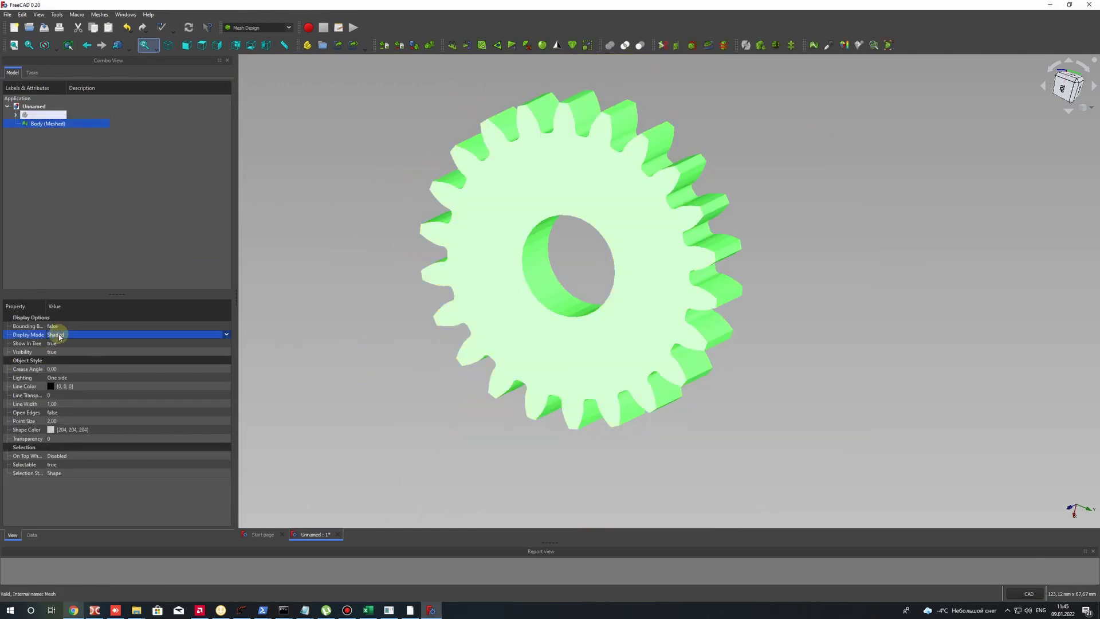
{"action": "left_click", "coordinate": [59, 337]}
{"action": "left_click", "coordinate": [58, 357]}
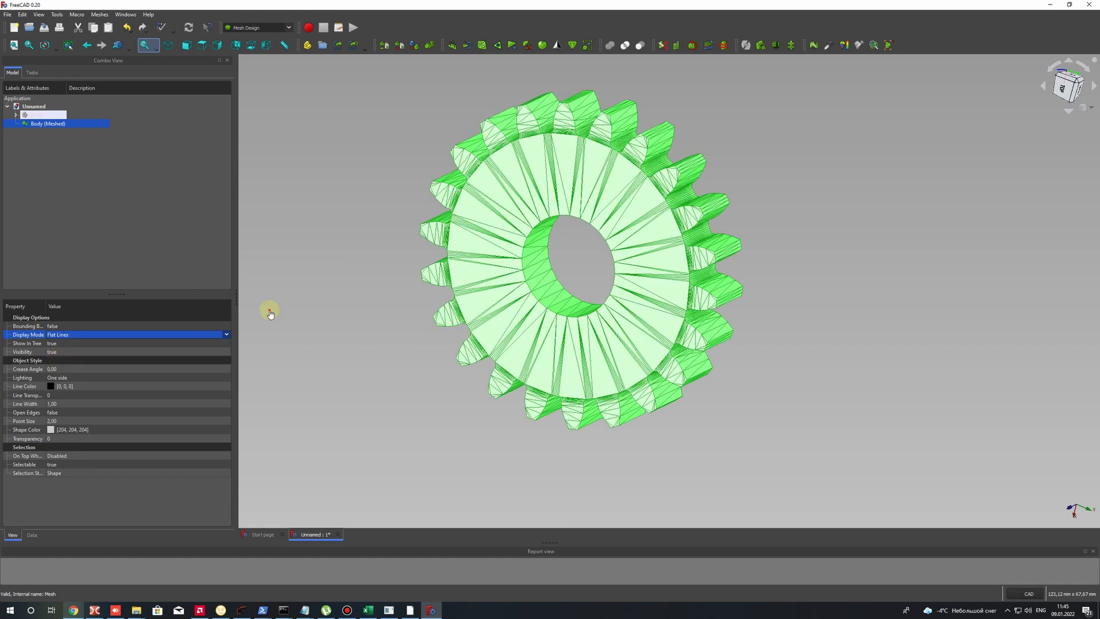
{"action": "left_click", "coordinate": [422, 154]}
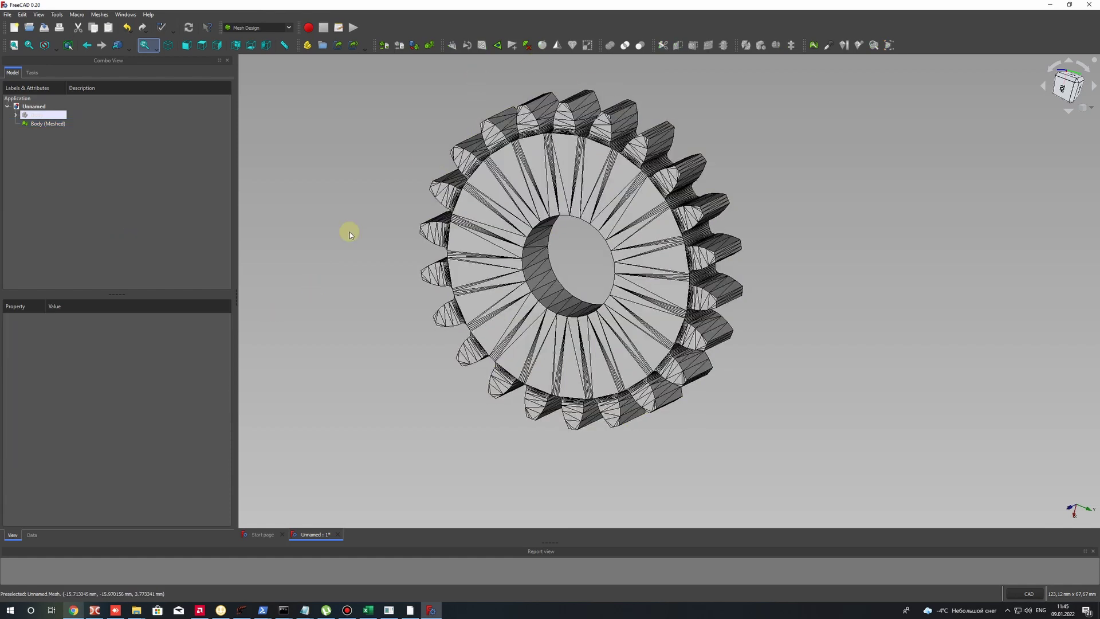
{"action": "scroll", "coordinate": [349, 232], "scroll_direction": "up", "scroll_amount": 5}
{"action": "right_click", "coordinate": [33, 124]}
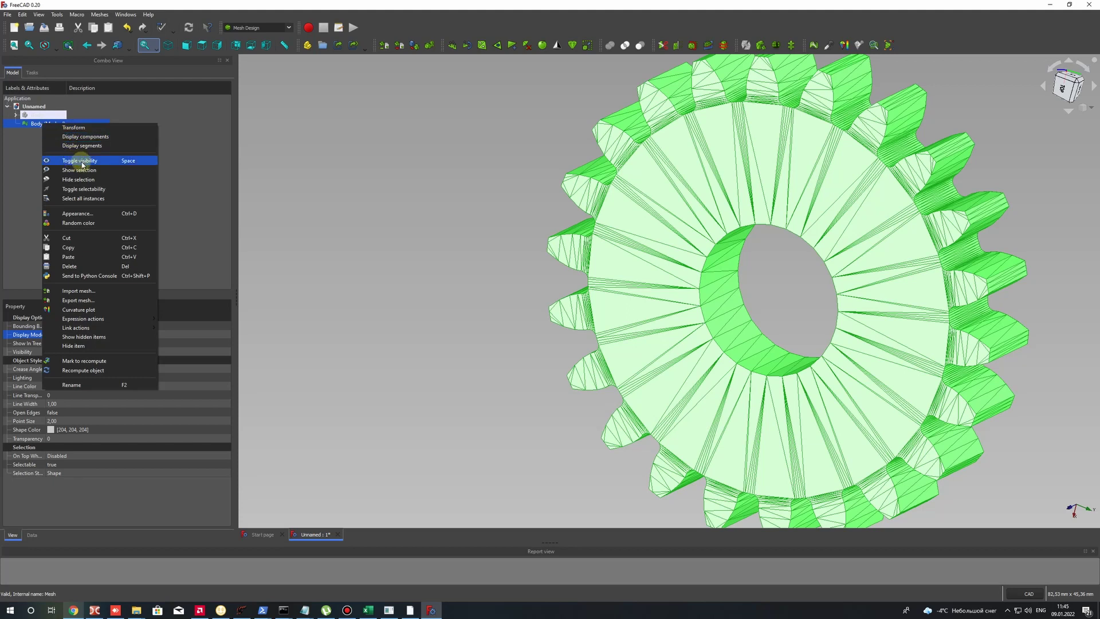
Step: Hide Body (Meshed) and mesh the Body again with a smaller surface deviation
{"action": "left_click", "coordinate": [81, 161]}
{"action": "left_click", "coordinate": [33, 116]}
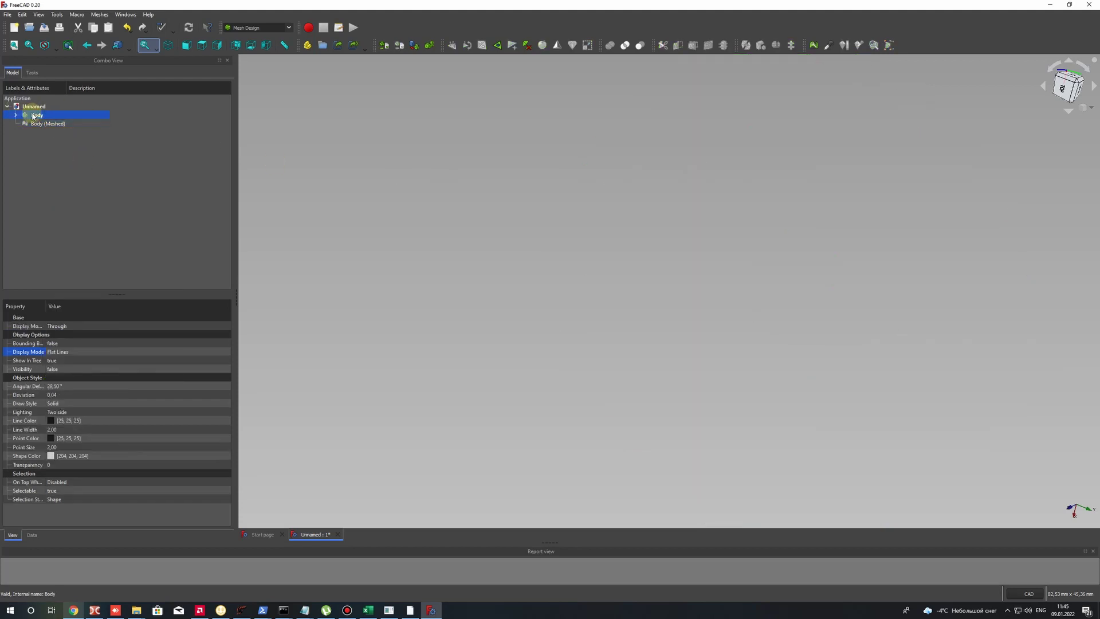
{"action": "left_click", "coordinate": [414, 45]}
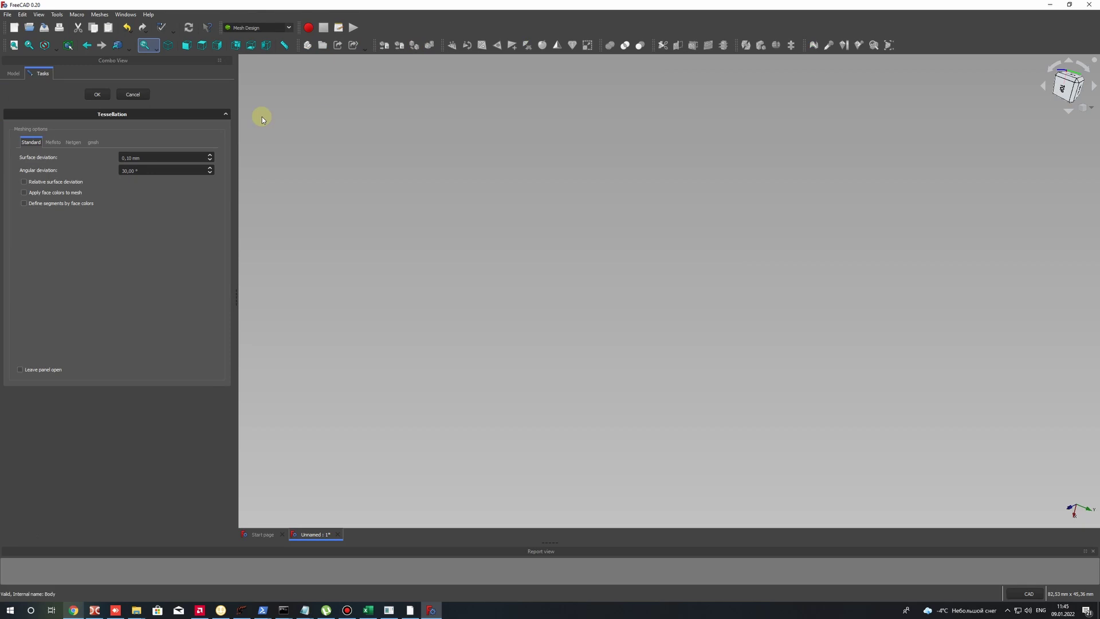
{"action": "left_click", "coordinate": [126, 157]}
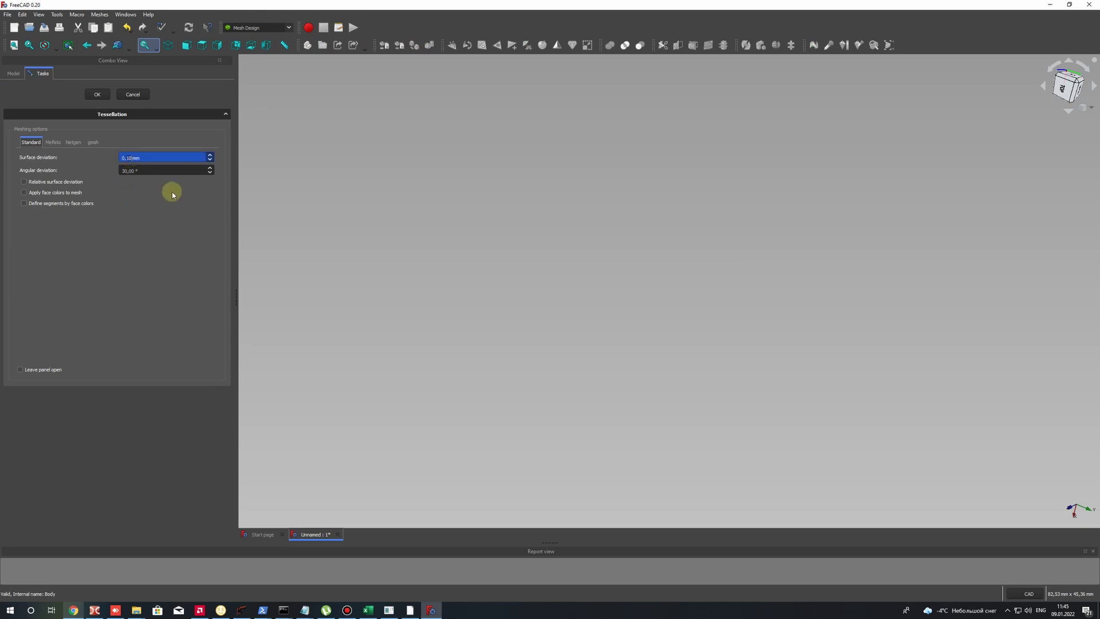
{"action": "key", "text": "BackSpace"}
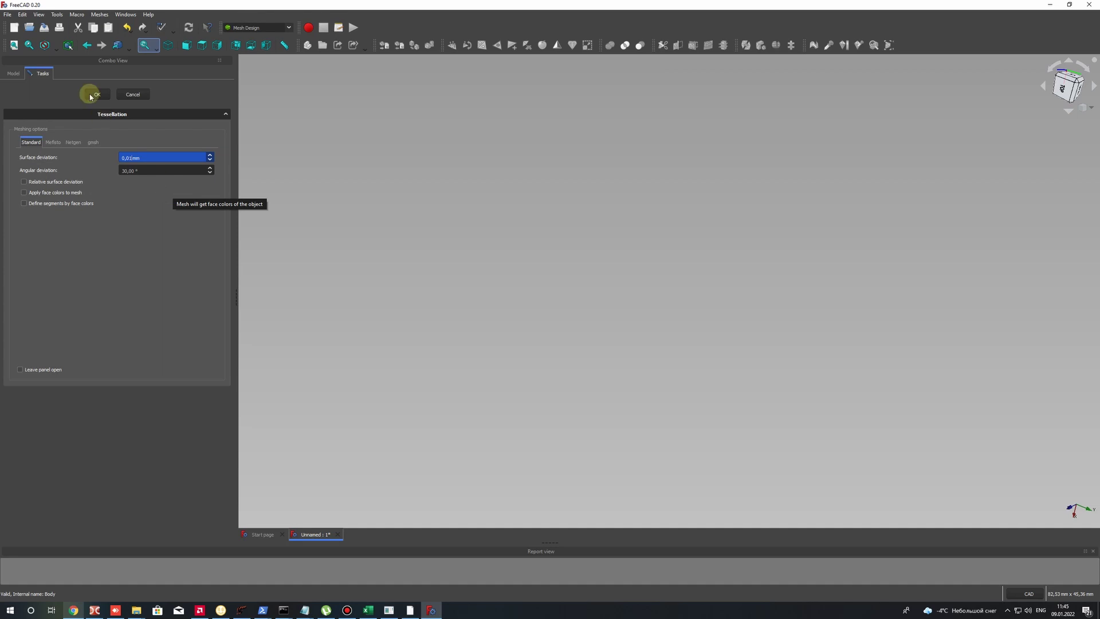
{"action": "left_click", "coordinate": [94, 94]}
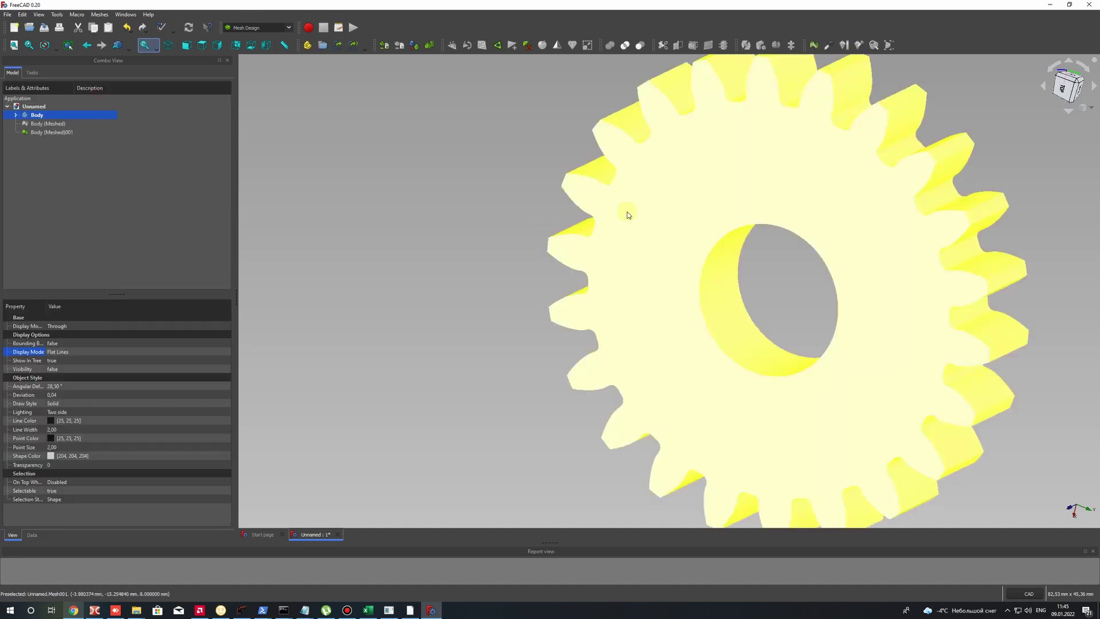
{"action": "scroll", "coordinate": [628, 215], "scroll_direction": "down", "scroll_amount": 5}
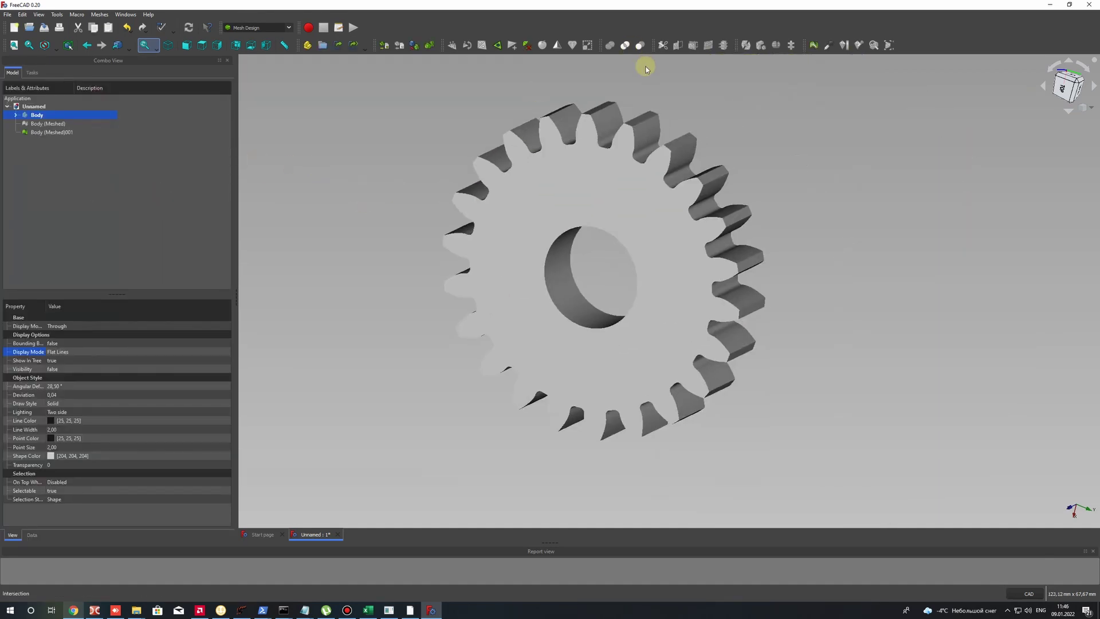
Step: Set Body (Meshed)001's Display Mode to Flat Lines to show its dense triangle edges
{"action": "scroll", "coordinate": [611, 171], "scroll_direction": "up", "scroll_amount": 6}
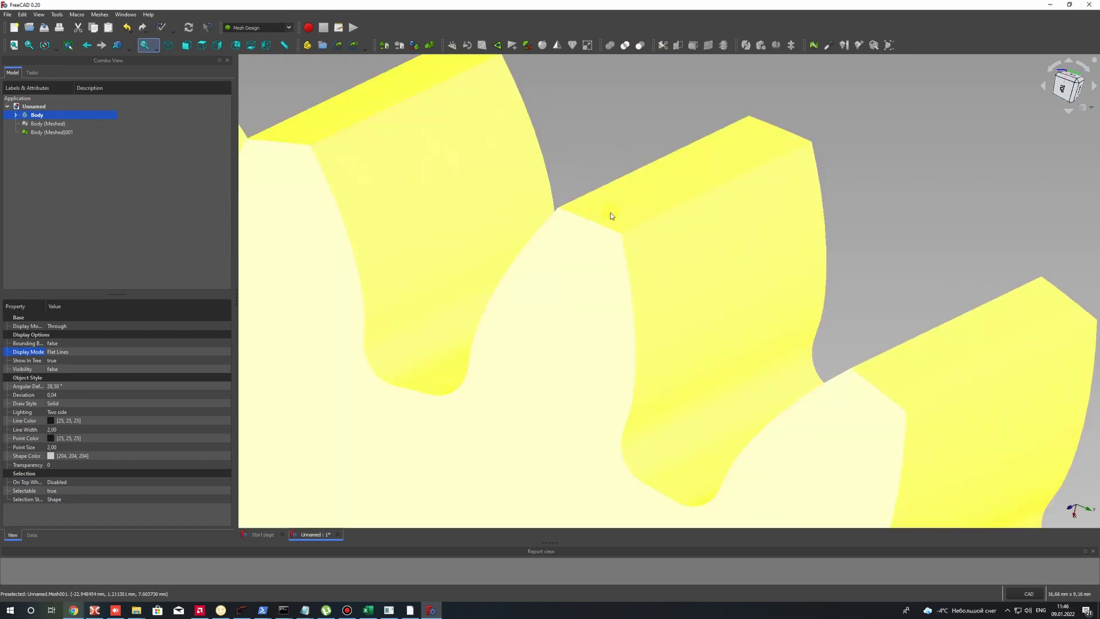
{"action": "scroll", "coordinate": [611, 215], "scroll_direction": "down", "scroll_amount": 8}
{"action": "left_click", "coordinate": [49, 132]}
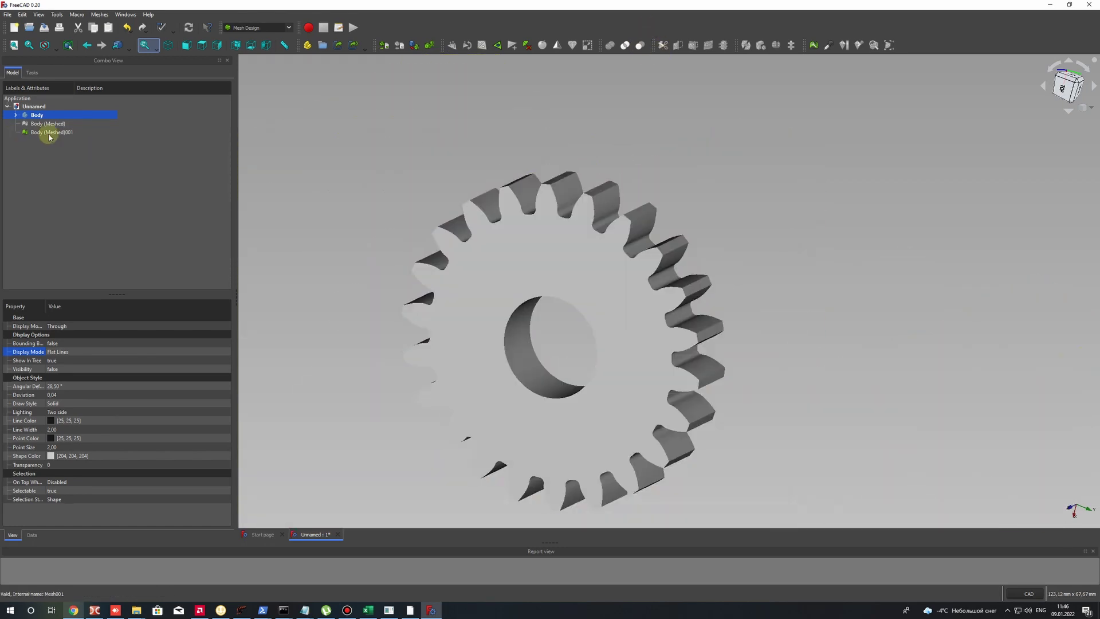
{"action": "left_click", "coordinate": [70, 334]}
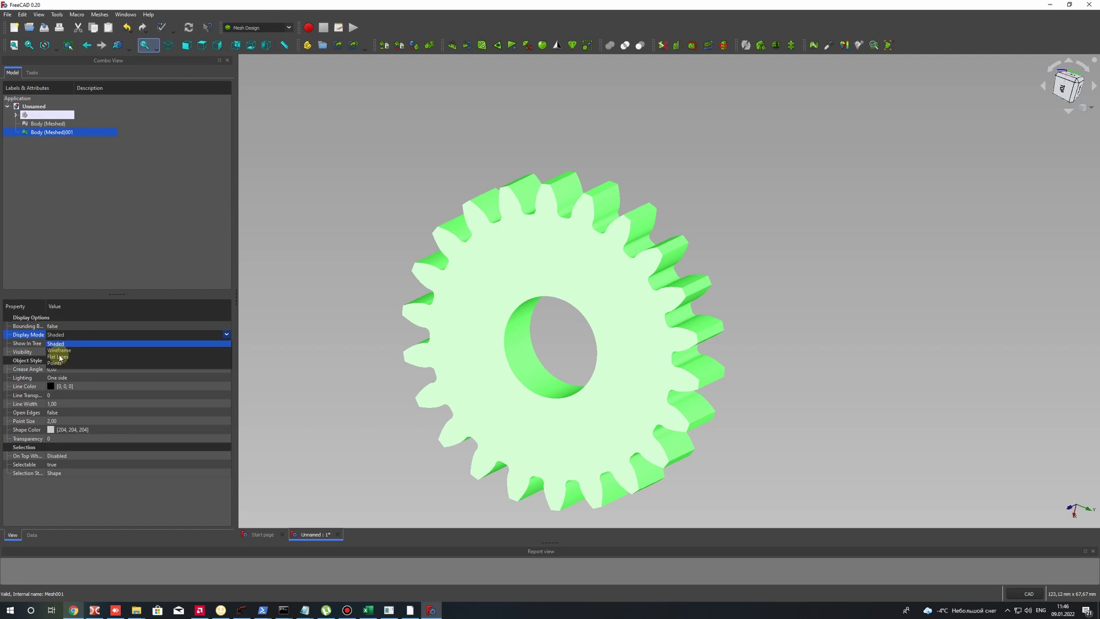
{"action": "left_click", "coordinate": [58, 343]}
Step: Recentre the gear in the view and bring up the context menu for Body (Meshed)001
{"action": "scroll", "coordinate": [516, 250], "scroll_direction": "up", "scroll_amount": 4}
{"action": "left_click", "coordinate": [864, 123]}
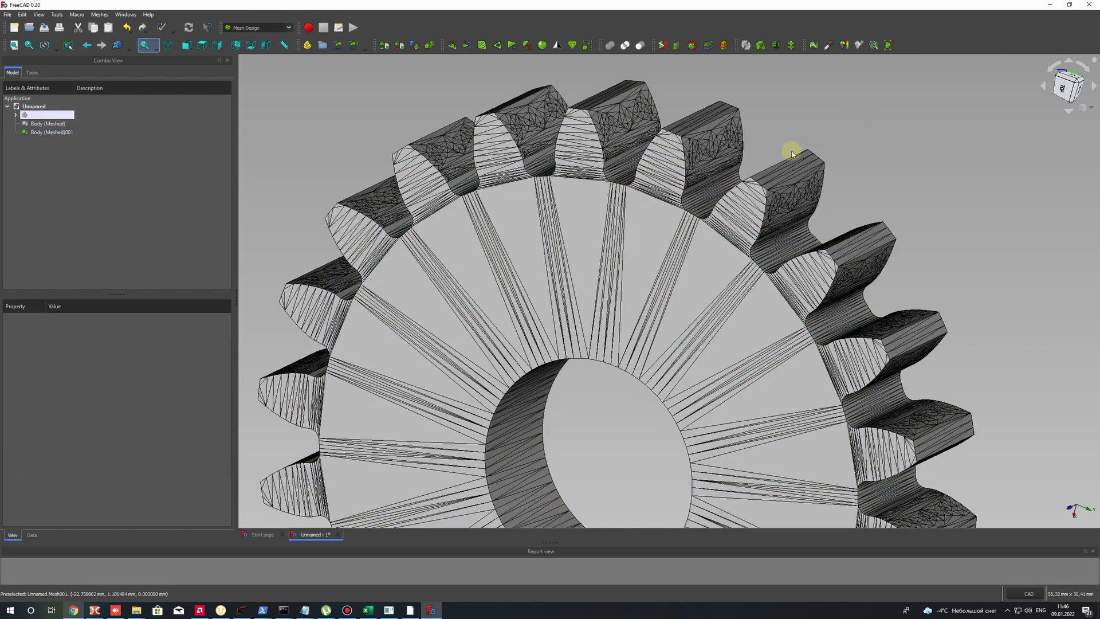
{"action": "scroll", "coordinate": [722, 229], "scroll_direction": "down", "scroll_amount": 5}
{"action": "scroll", "coordinate": [719, 225], "scroll_direction": "up", "scroll_amount": 2}
{"action": "middle_click_drag", "start_coordinate": [717, 222], "coordinate": [635, 192]}
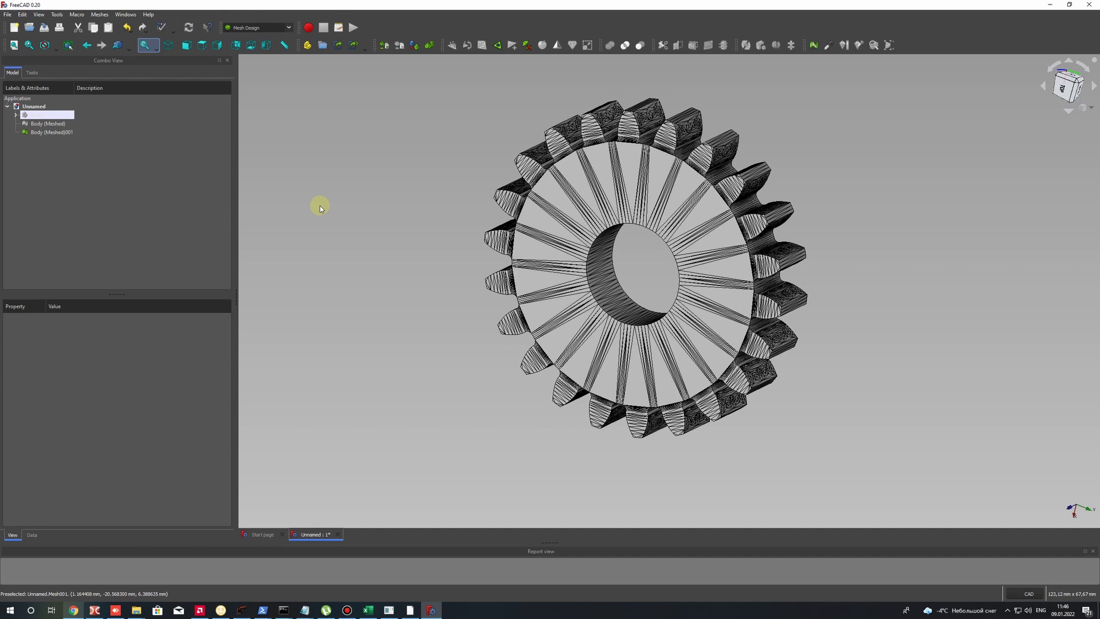
{"action": "left_click", "coordinate": [34, 132]}
{"action": "right_click", "coordinate": [34, 131]}
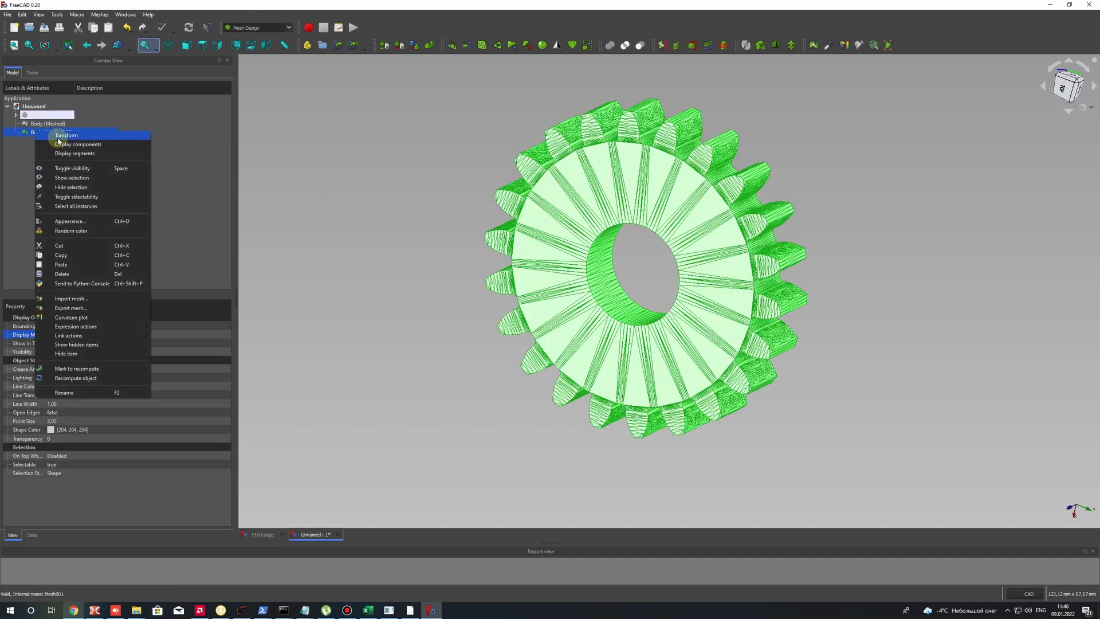